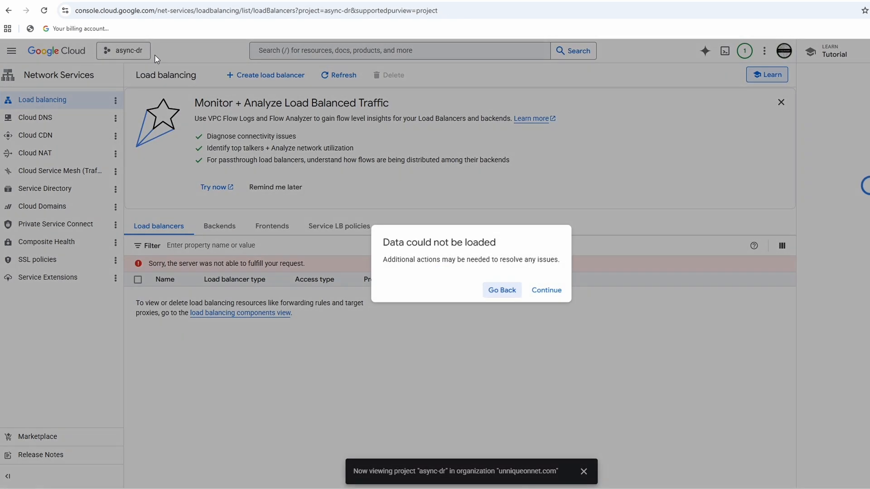
Continue past the data-loading error on the load balancing page of the async-dr project.
click(547, 293)
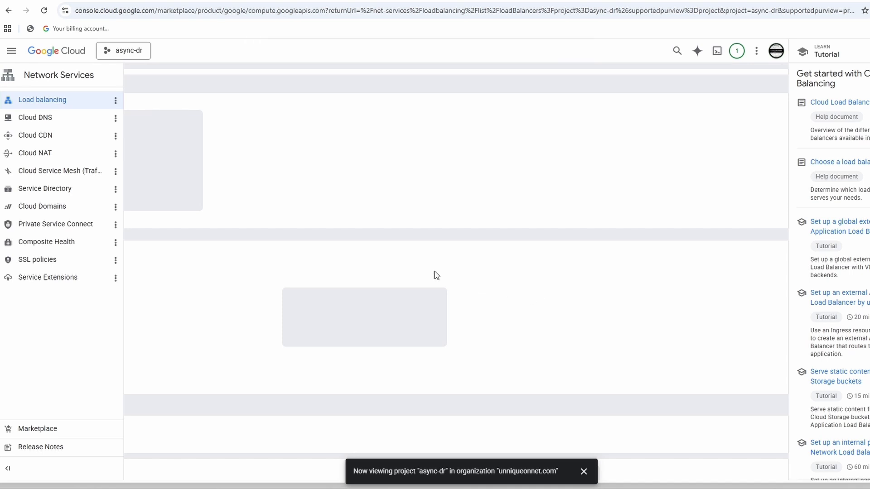
click(109, 181)
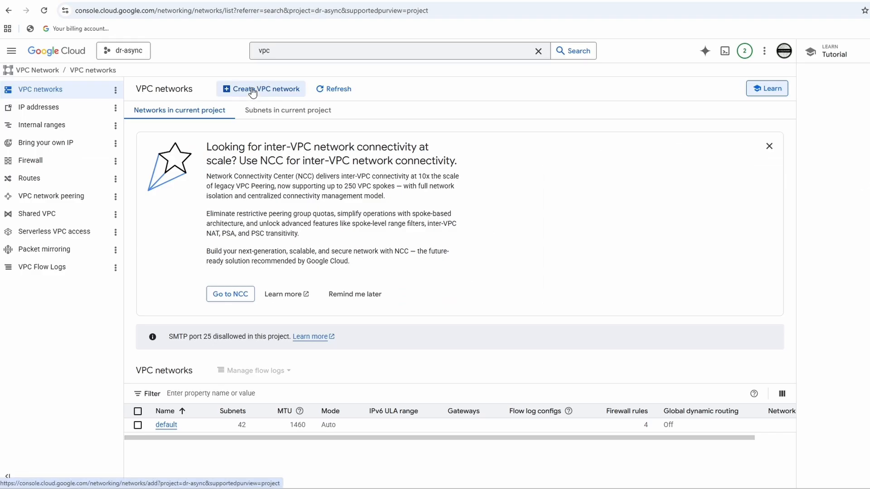
Start a new VPC network in the dr-async project and name it async-vpc.
click(251, 89)
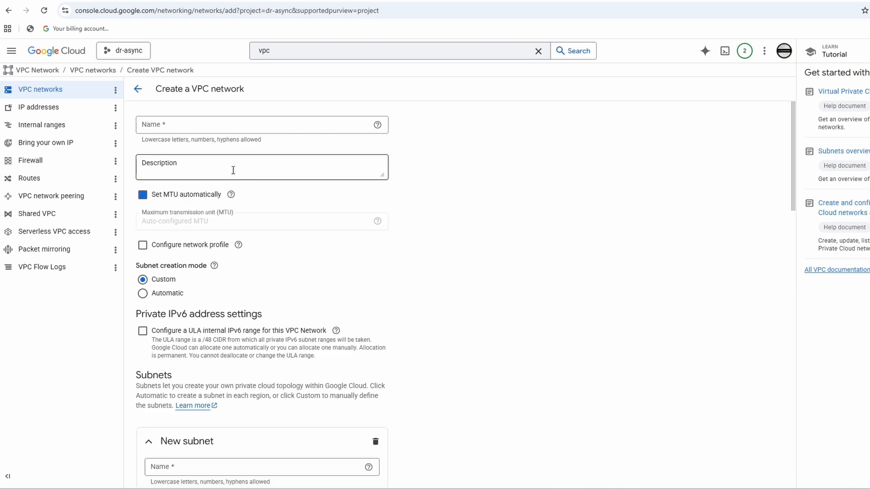
click(226, 123)
text(async-vpc)
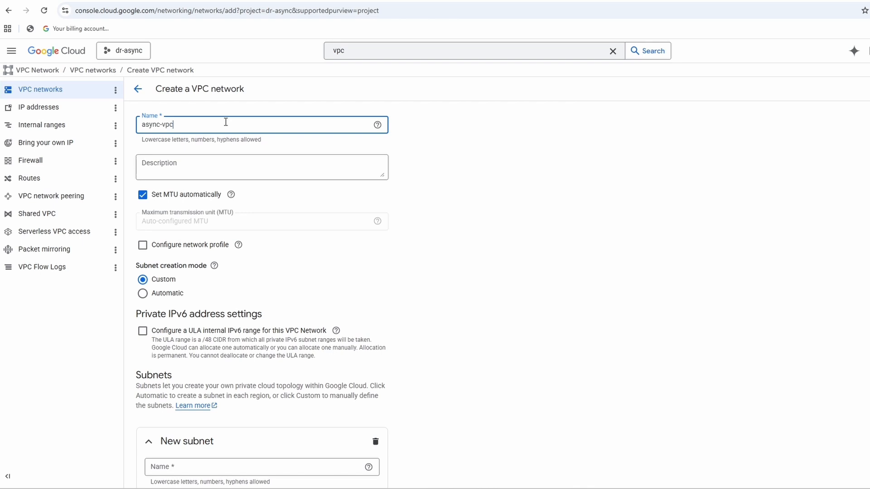
Name the new subnet async-vpc-sub1 and set its region to asia-south1 (Mumbai).
scroll(250, 175, down, 1)
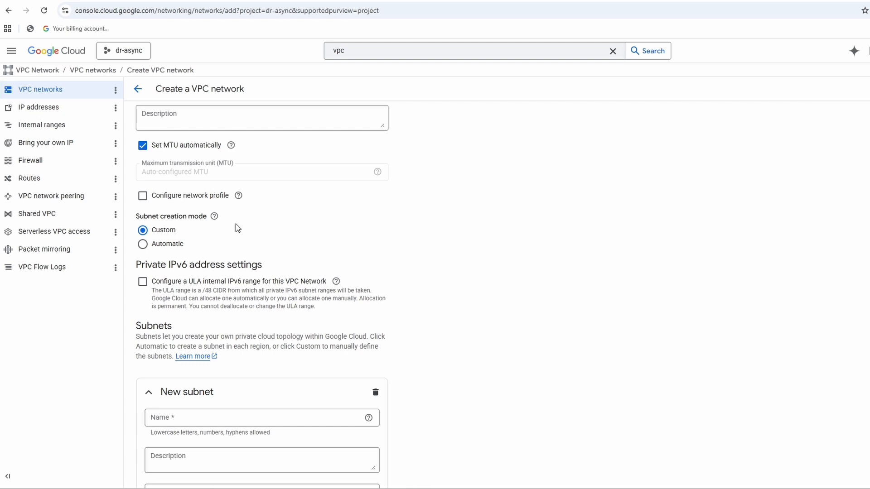
scroll(234, 229, down, 4)
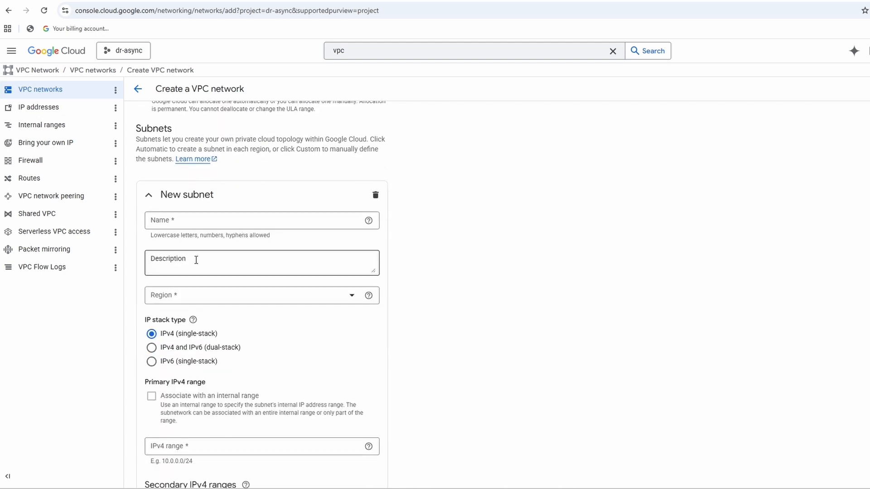
click(172, 220)
text(async-vpc-sub1)
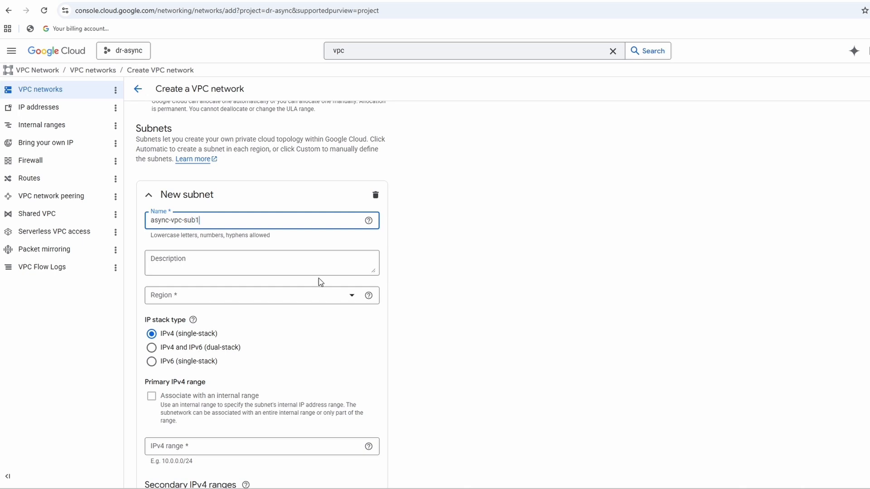
click(299, 301)
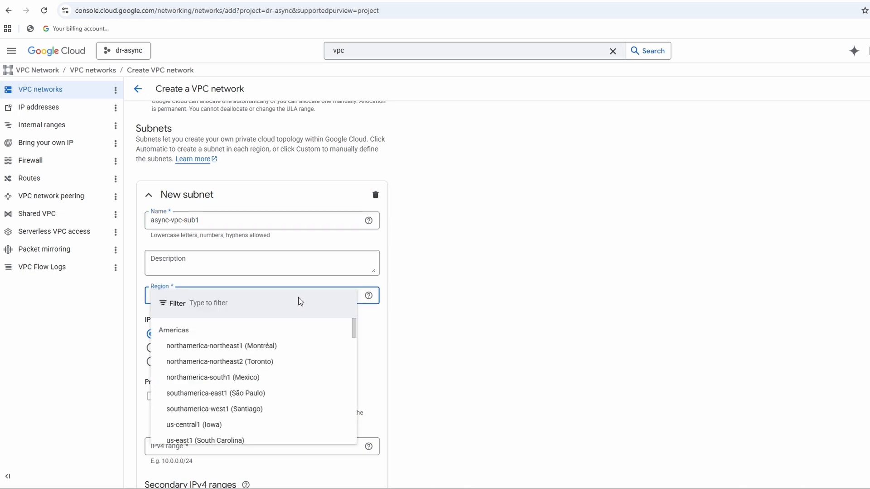
text(asia)
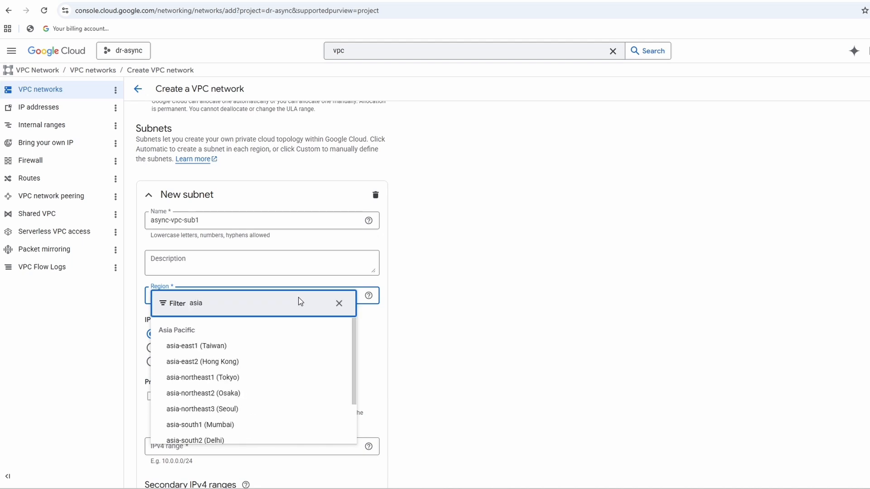
scroll(278, 375, down, 3)
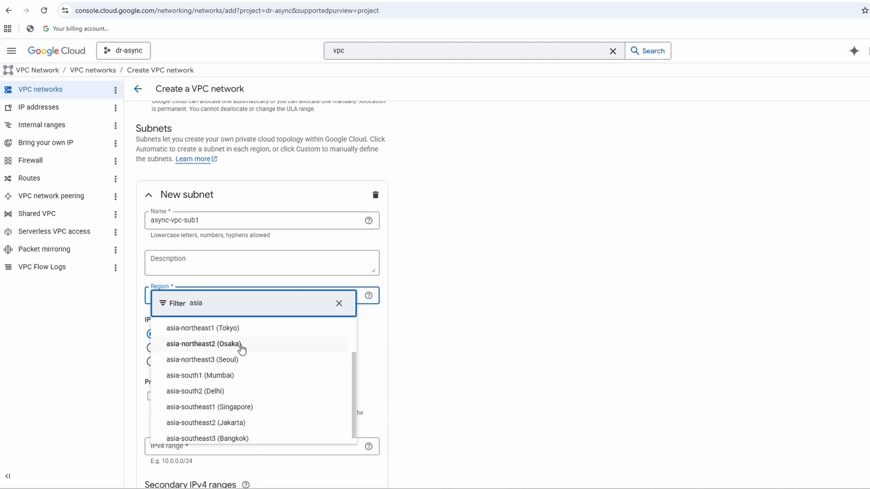
click(229, 376)
Set the subnet's primary IPv4 range to 10.10.10.0/24 and finish the subnet definition with its other options at their defaults.
scroll(219, 435, down, 1)
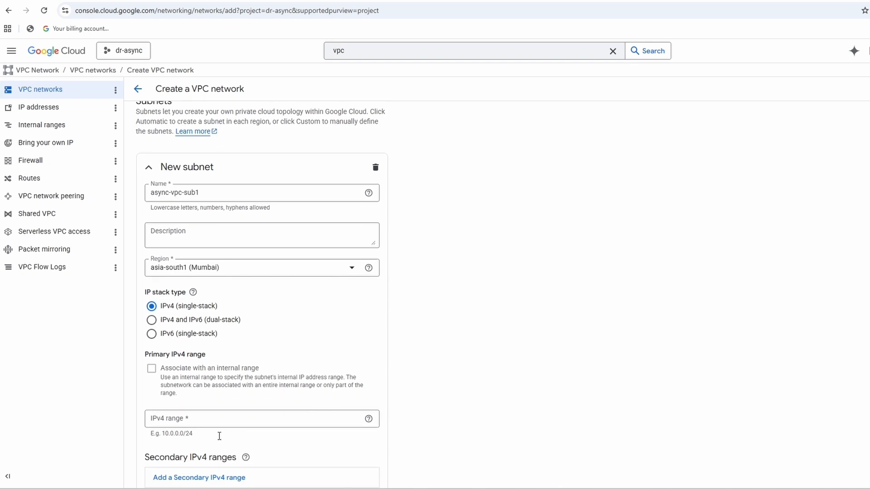
click(230, 398)
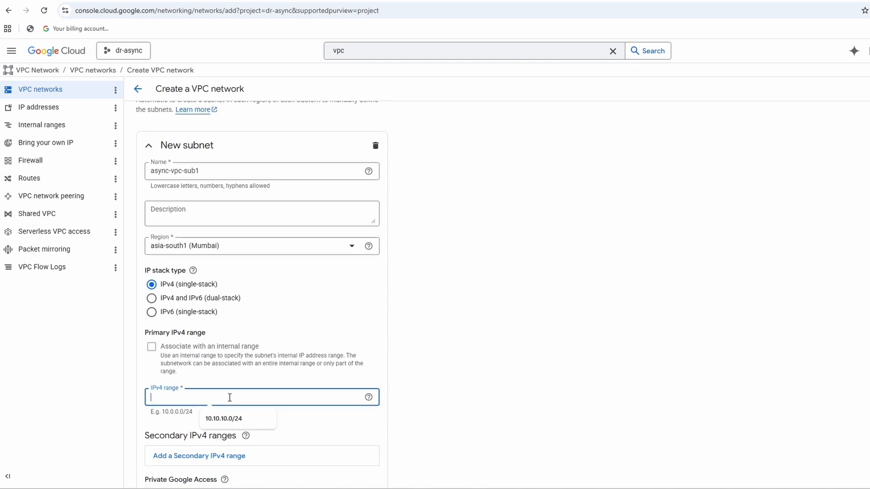
key(Down)
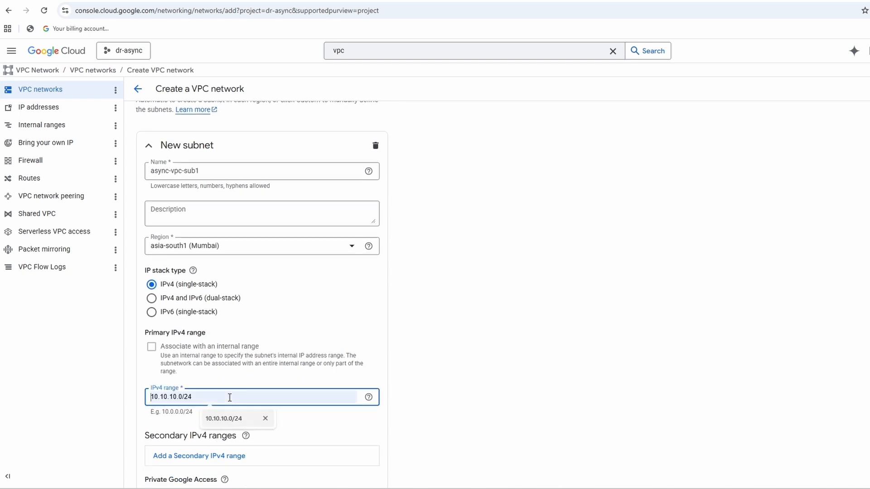
key(Return)
click(488, 349)
scroll(487, 349, down, 2)
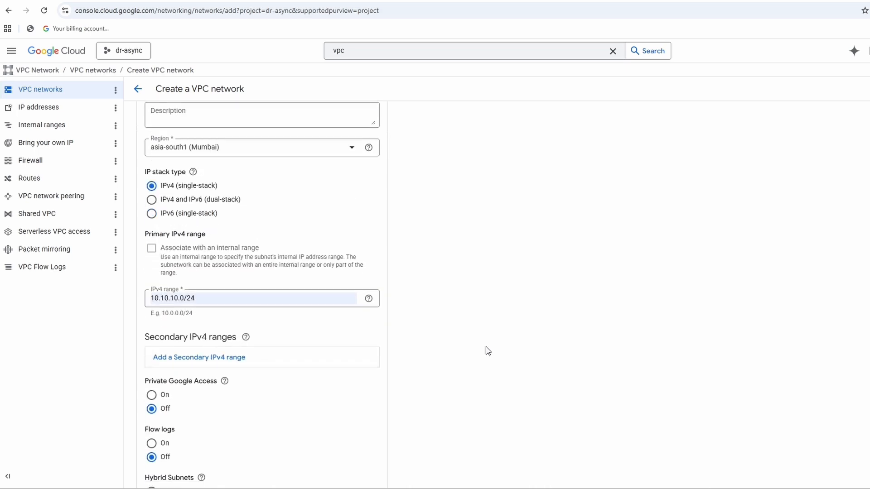
scroll(484, 360, down, 1)
scroll(330, 381, down, 5)
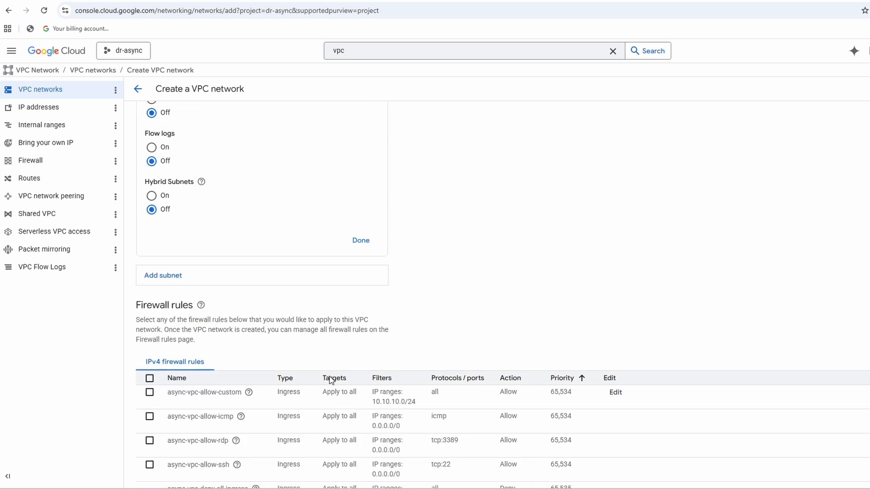
click(359, 241)
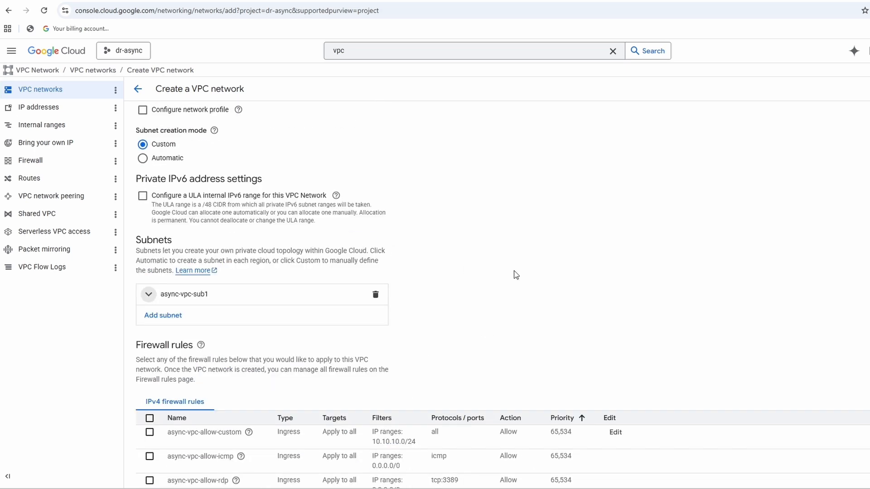
Create the async-vpc network, keeping the default firewall, regional dynamic routing and DNS settings.
scroll(484, 295, down, 6)
scroll(470, 299, down, 4)
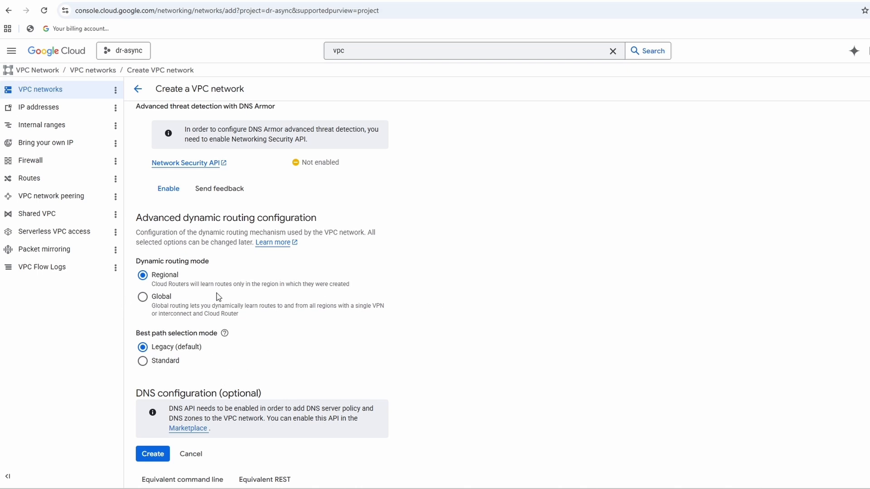
scroll(278, 427, down, 1)
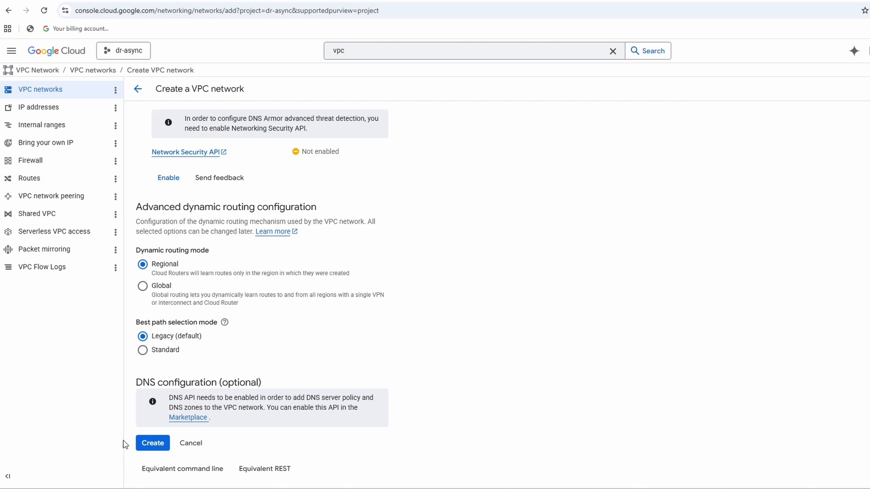
click(152, 443)
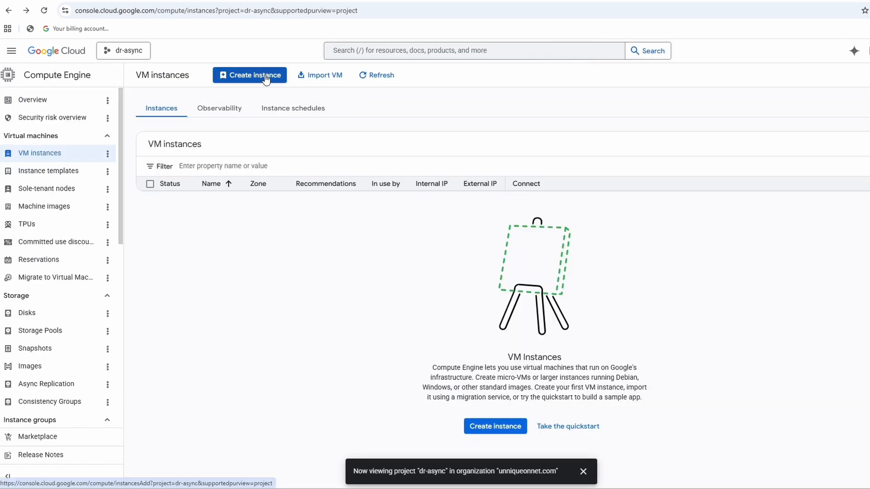
Start a new Compute Engine VM instance and name it async-primary1.
click(265, 77)
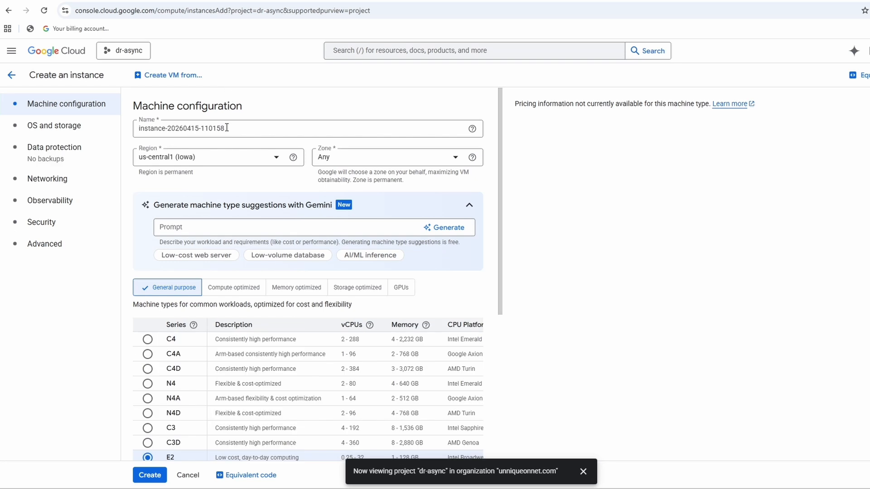
click(228, 129)
triple_click(228, 129)
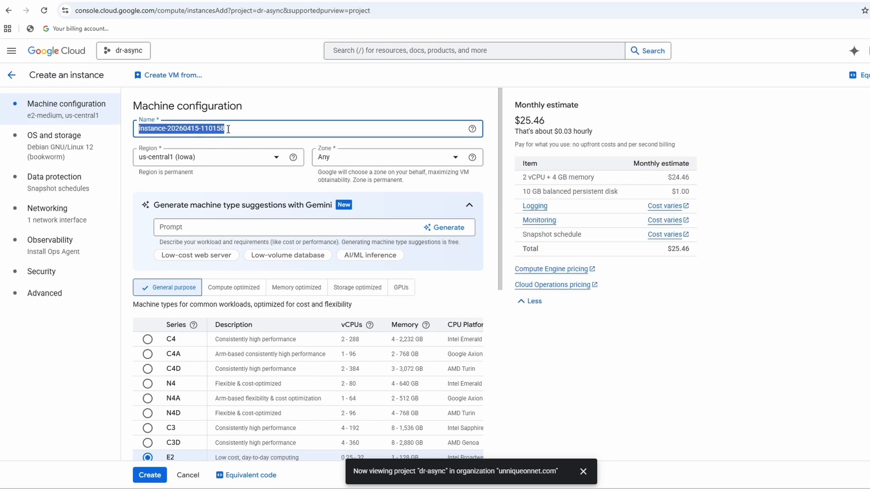
text(asyn)
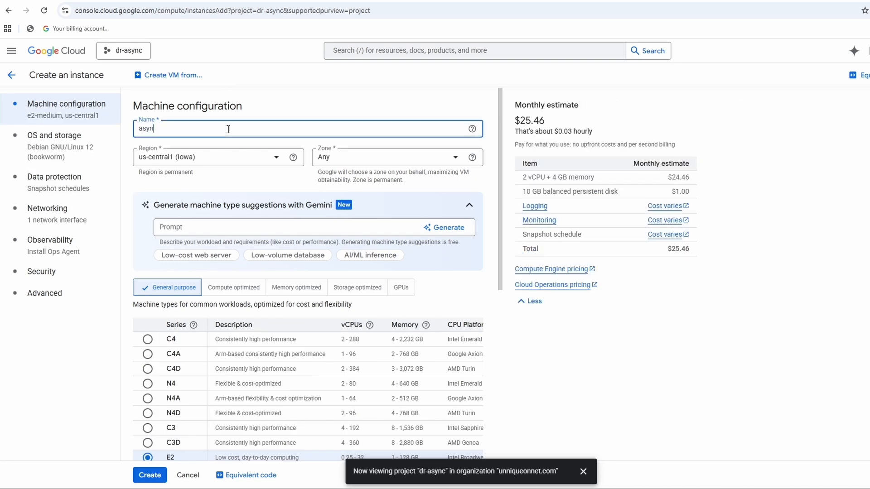
text(c-primary1)
Set the VM instance's region to asia-south1 (Mumbai), leaving the zone at Any.
click(229, 150)
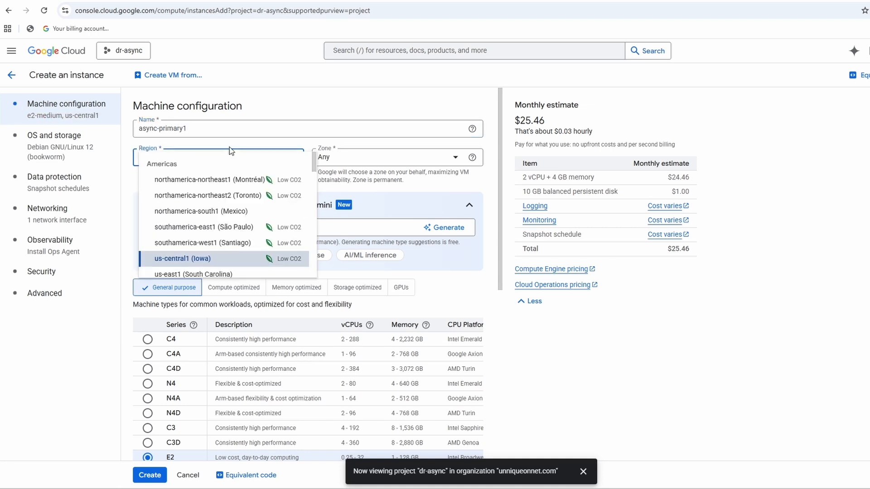
text(asia)
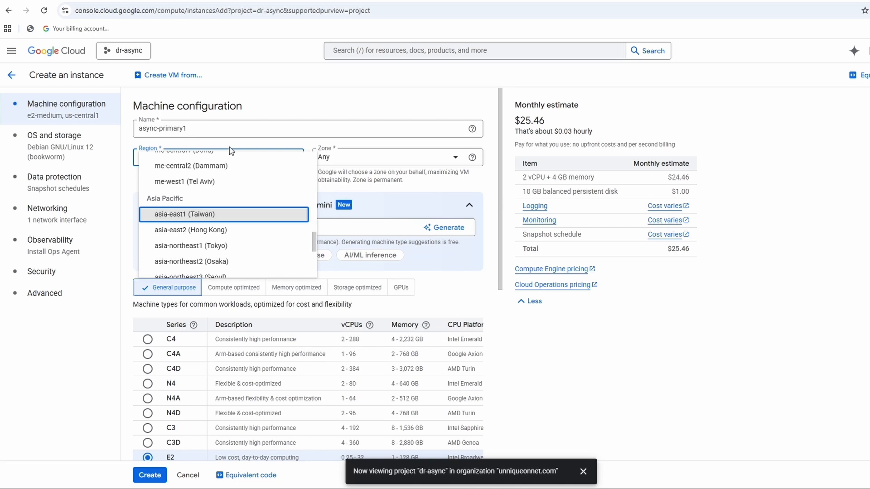
scroll(232, 208, down, 1)
click(218, 245)
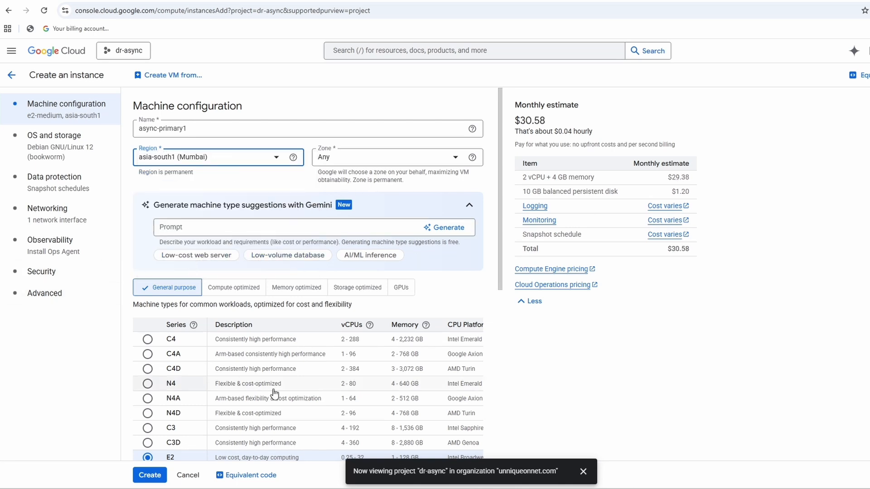
Choose the shared-core e2-micro preset as the VM's machine type in the E2 series.
scroll(272, 386, down, 6)
click(208, 333)
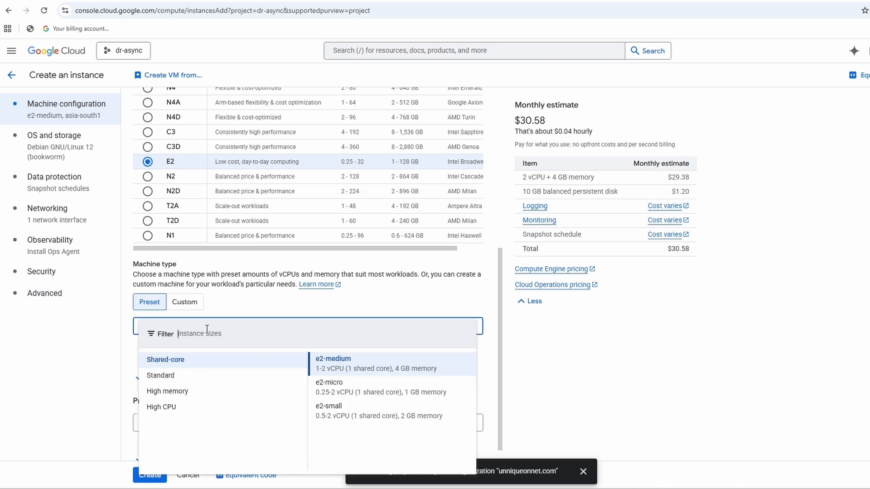
click(331, 333)
scroll(281, 356, down, 1)
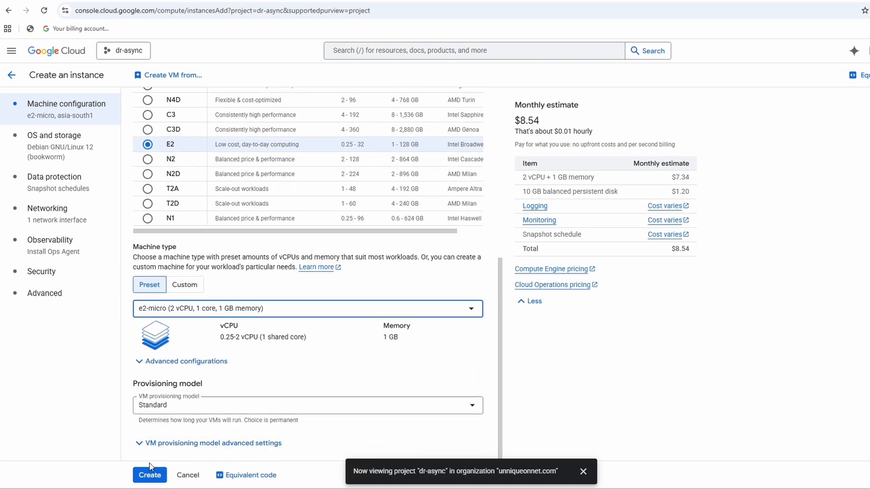
Change the VM's boot disk image to AlmaLinux 10, keeping the 10 GB balanced persistent disk.
click(45, 141)
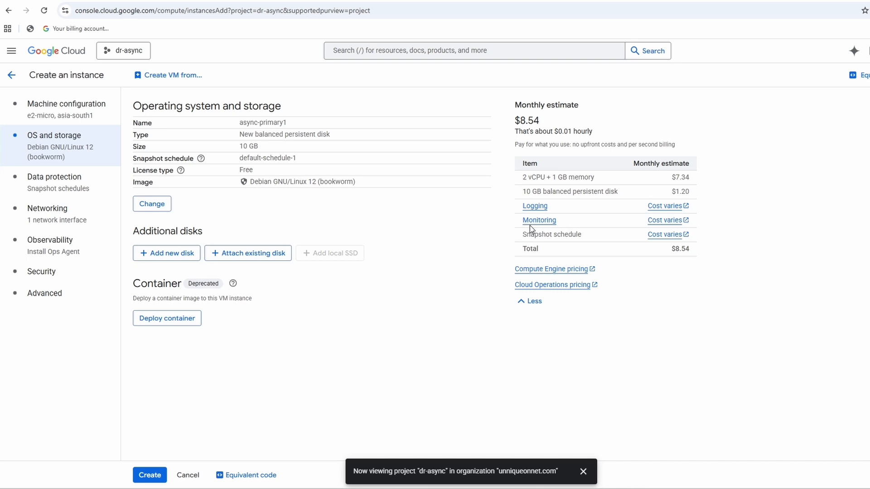
click(153, 204)
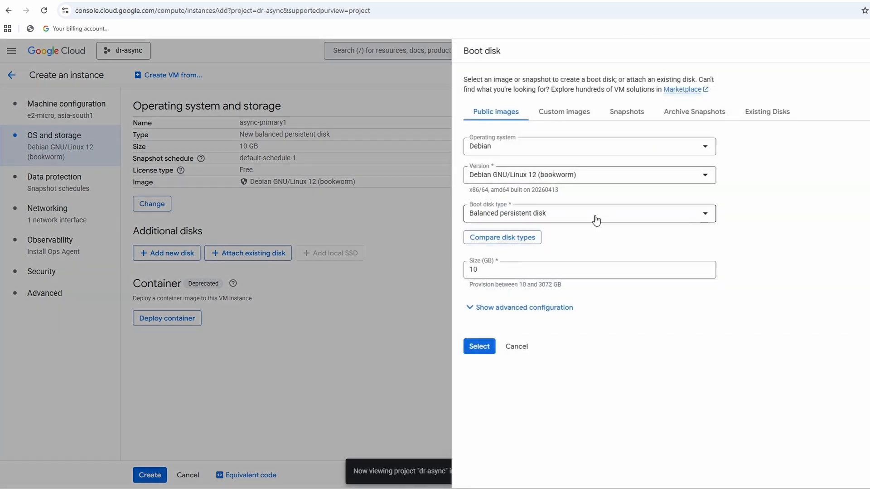
click(501, 146)
click(485, 180)
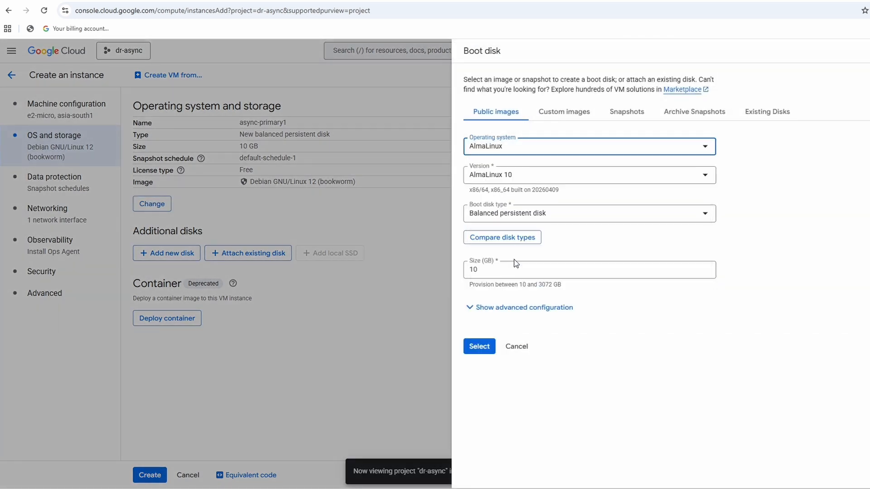
click(475, 353)
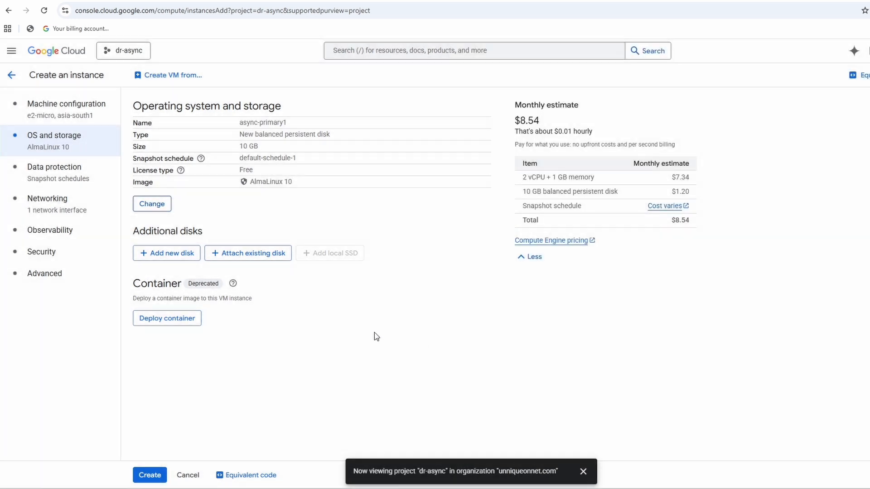
Set the VM's network interface to the async-vpc network with its async-vpc-sub1 subnet.
click(48, 203)
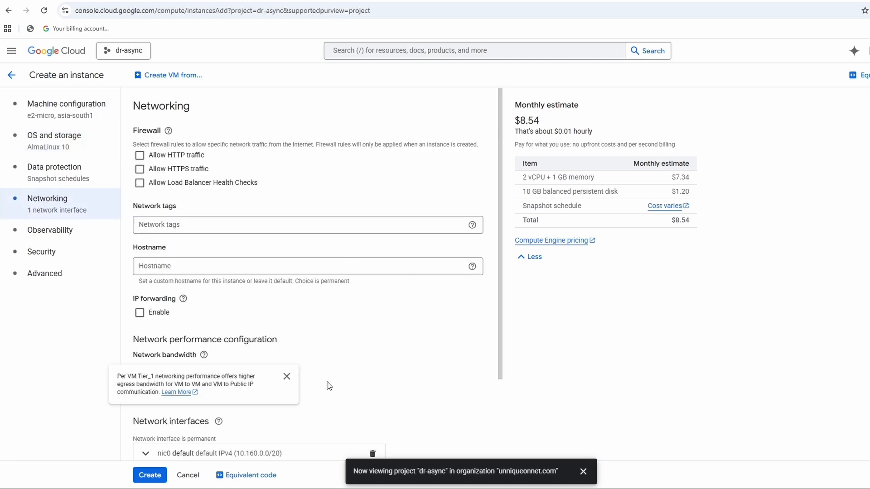
scroll(233, 347, down, 2)
click(145, 350)
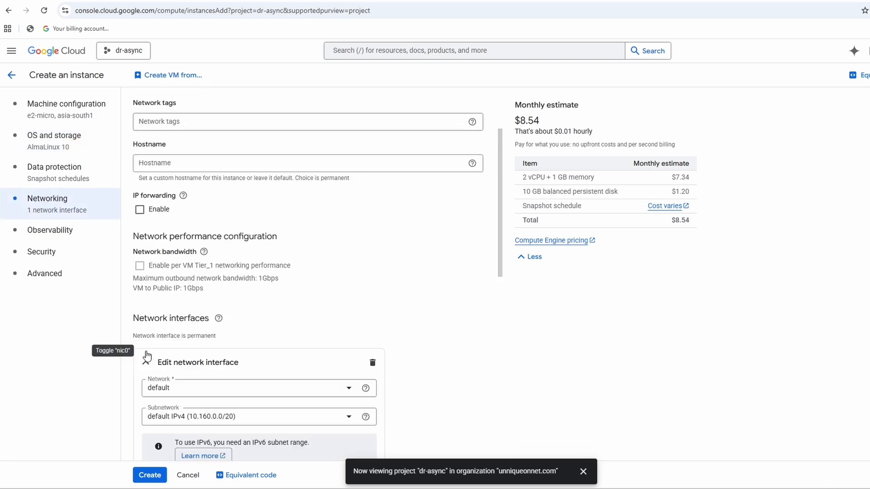
click(262, 388)
click(226, 424)
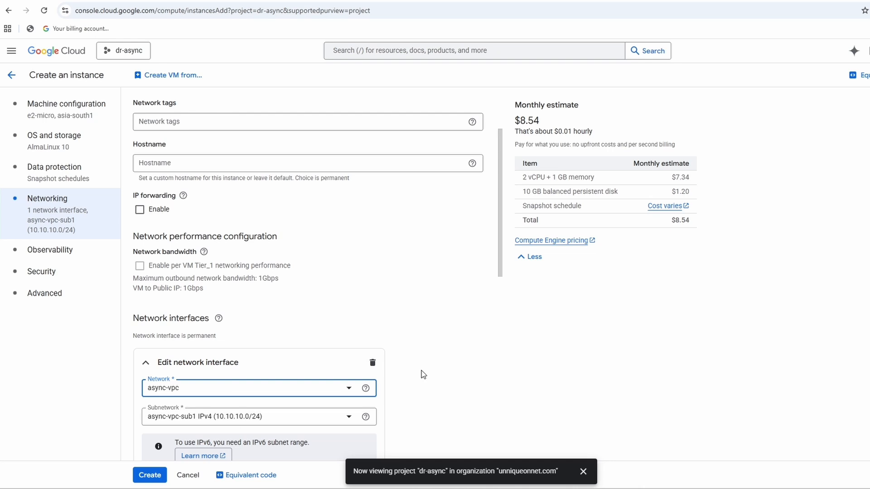
Review the remaining network interface settings, keeping their defaults, and create the async-primary1 instance.
scroll(295, 385, down, 4)
scroll(394, 371, down, 4)
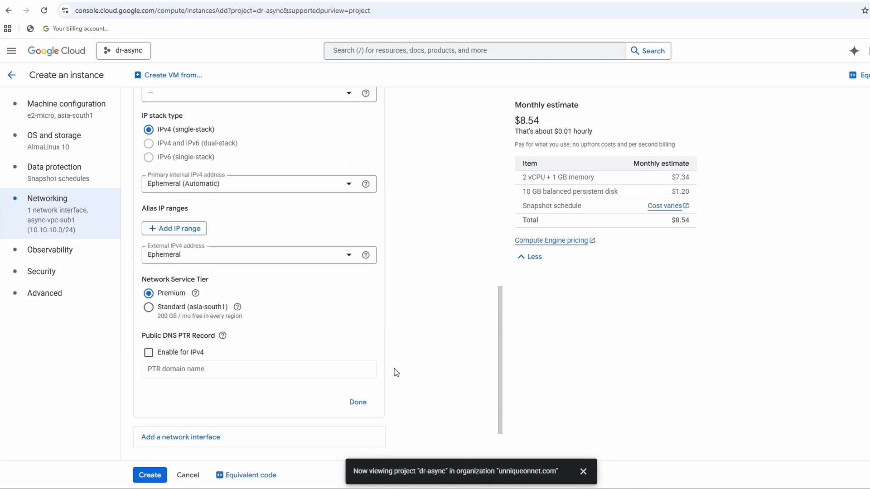
scroll(385, 365, down, 2)
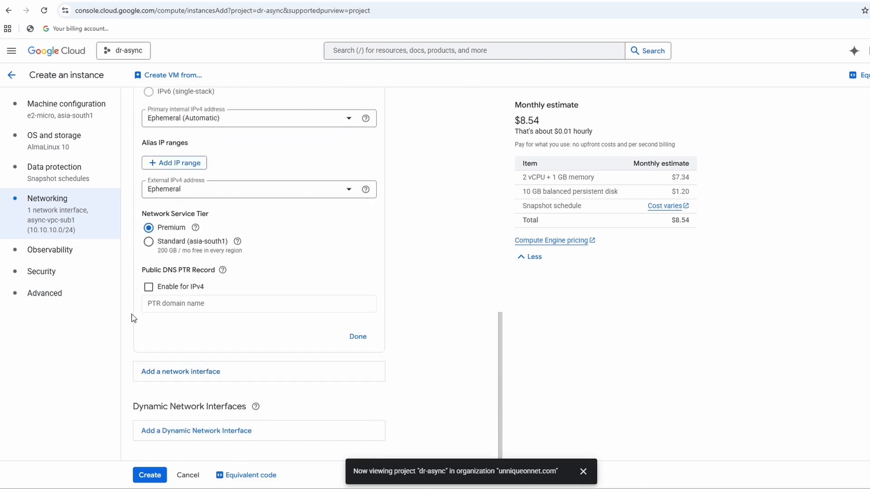
click(151, 476)
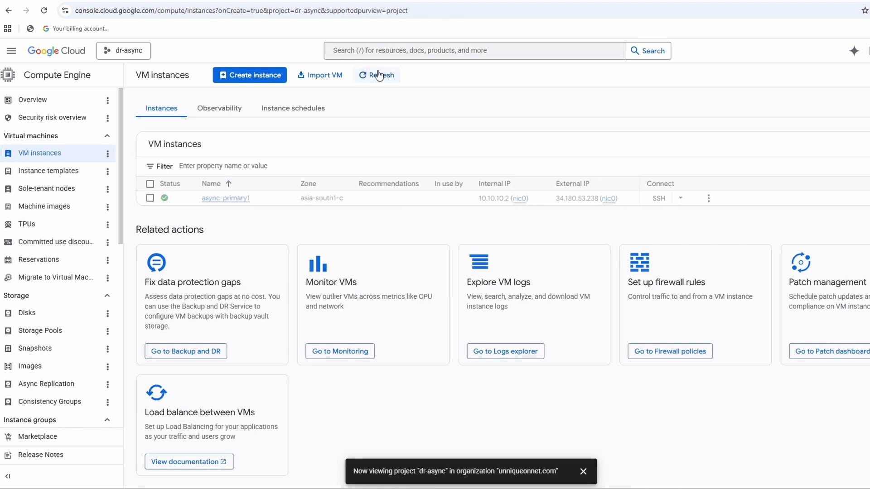
Open an SSH-in-browser session to async-primary1 and authorize the connection.
click(660, 198)
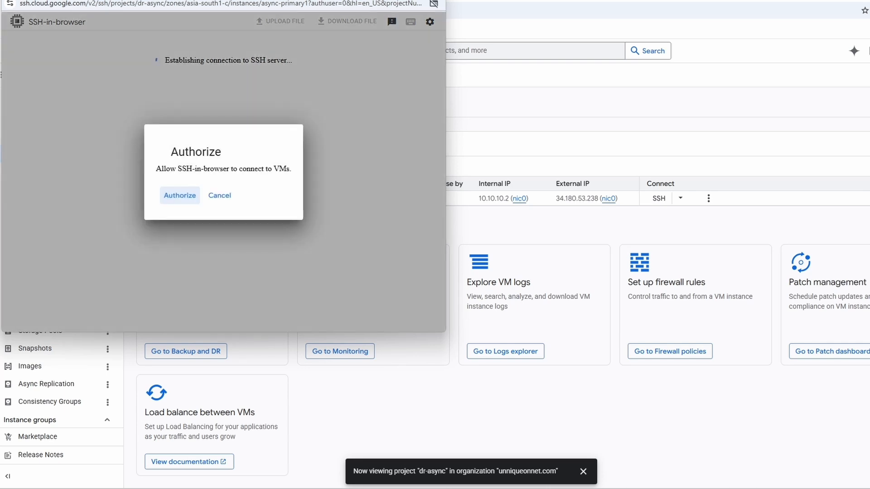
click(180, 195)
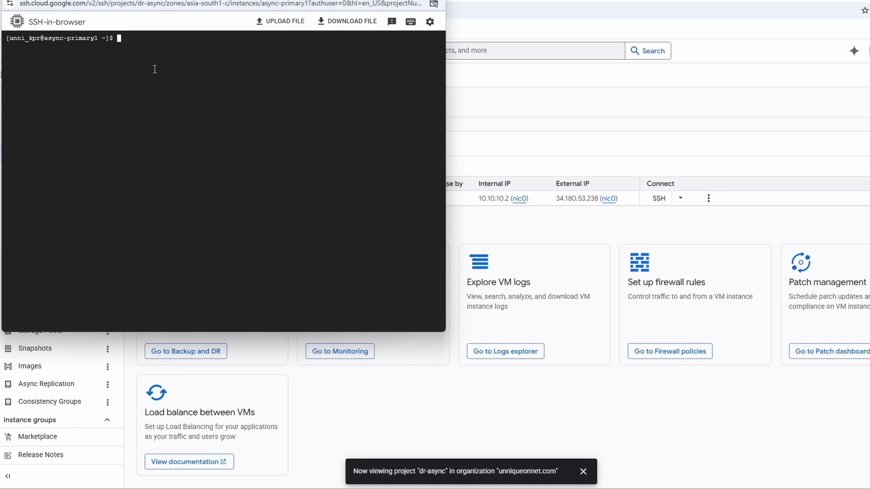
Try to install nginx on async-primary1 with apt install nginx.
text(t install nginx)
key(Return)
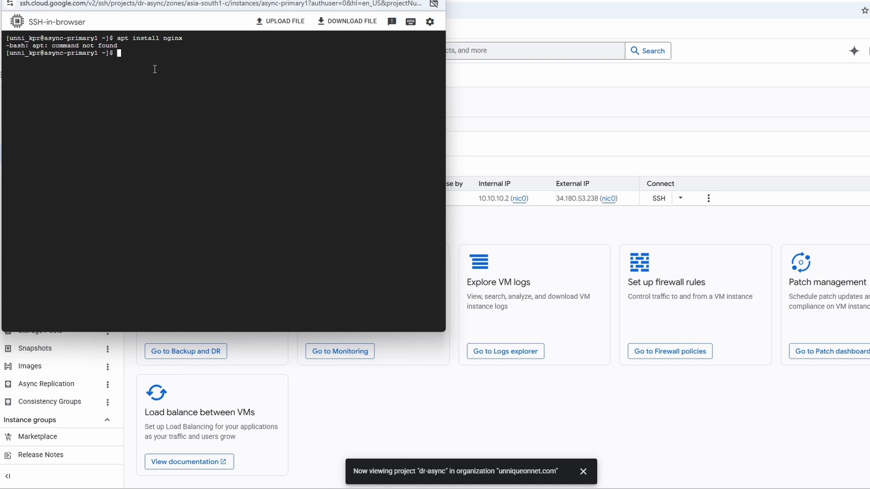
Switch to a root shell with sudo su - and clear the terminal.
text(sudo su -)
key(Return)
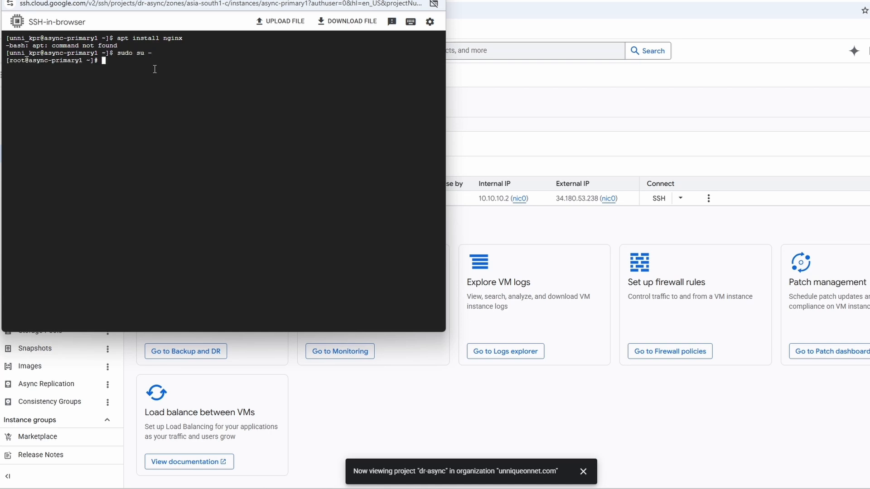
key(ctrl+l)
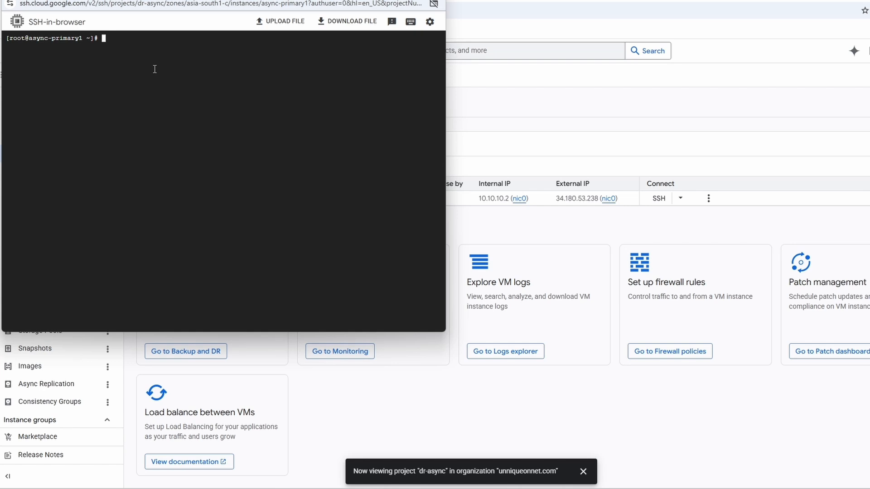
Install nginx with dnf install nginx, accepting the package transaction.
text(dnf install nginx)
key(Return)
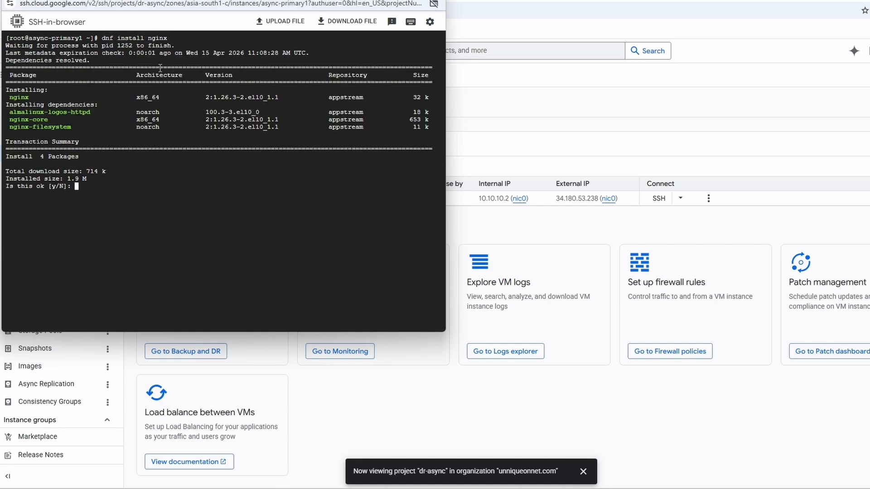
text(y)
key(Return)
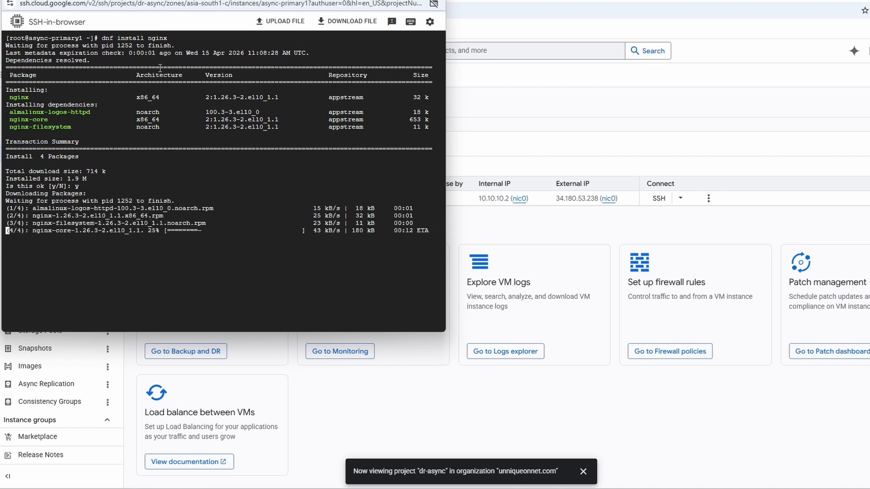
key(Return)
key(Return)
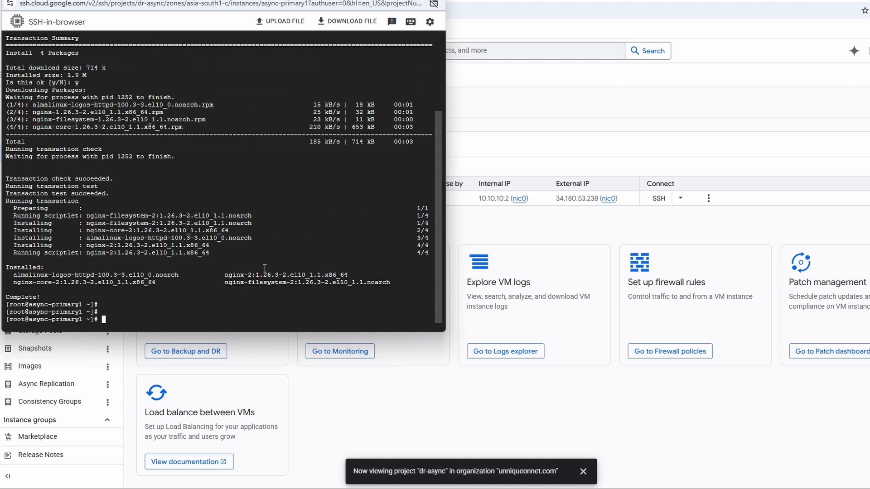
Start the nginx service with systemctl start nginx.
text(systemctl start nginx)
key(Return)
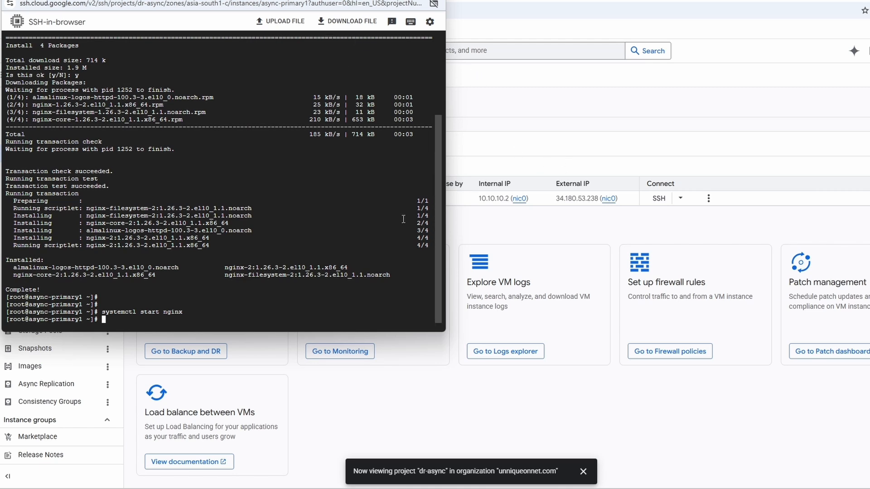
text(curl https://icanhazip.com)
key(Return)
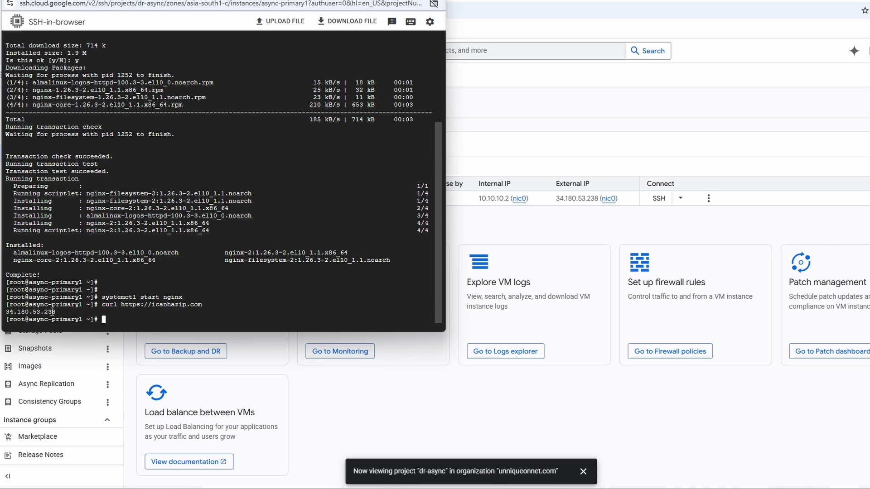
drag(53, 312, 5, 312)
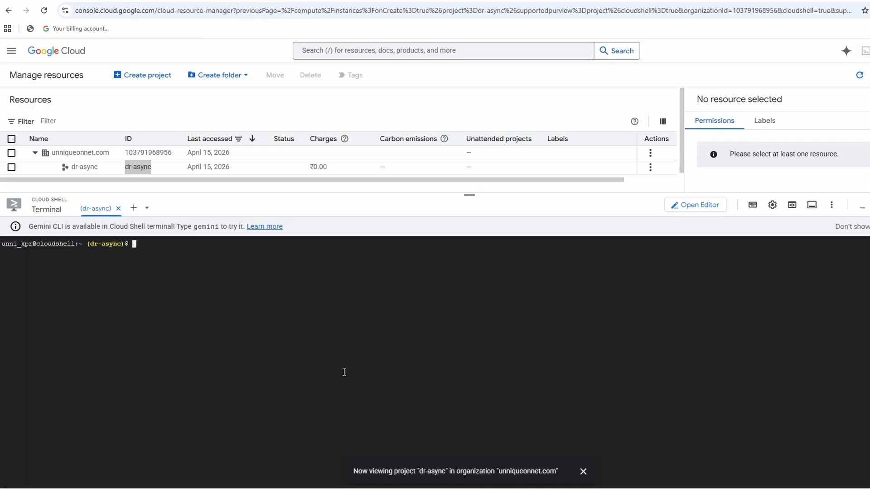
In Cloud Shell, start async replication from async-primary1 (asia-south1-c) to async-second1 (asia-south2-a) in project dr-async, and open the Async Replication page.
text(gcloud compute disks start-async-replication async-primary1 \     --zone=asia-south1-c \     --secondary-disk=async-second1 \     --secondary-disk-zone=asia-south2-a \     --secondary-disk-project=dr-async)
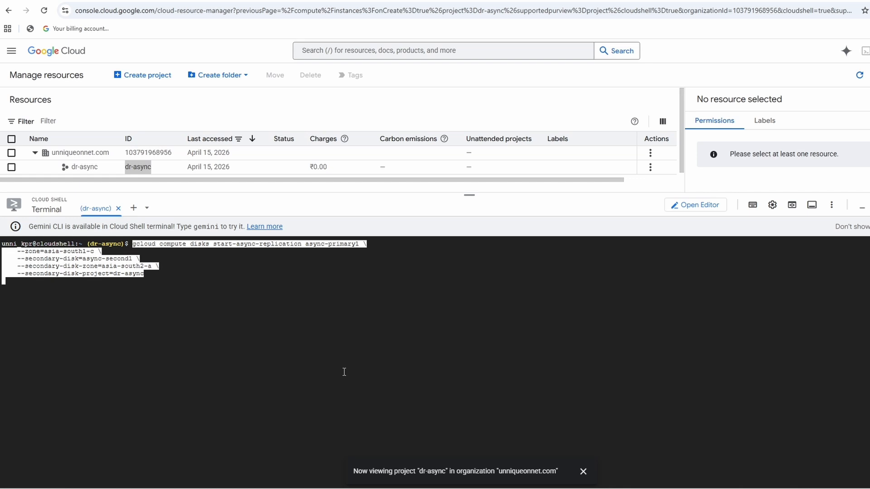
key(Return)
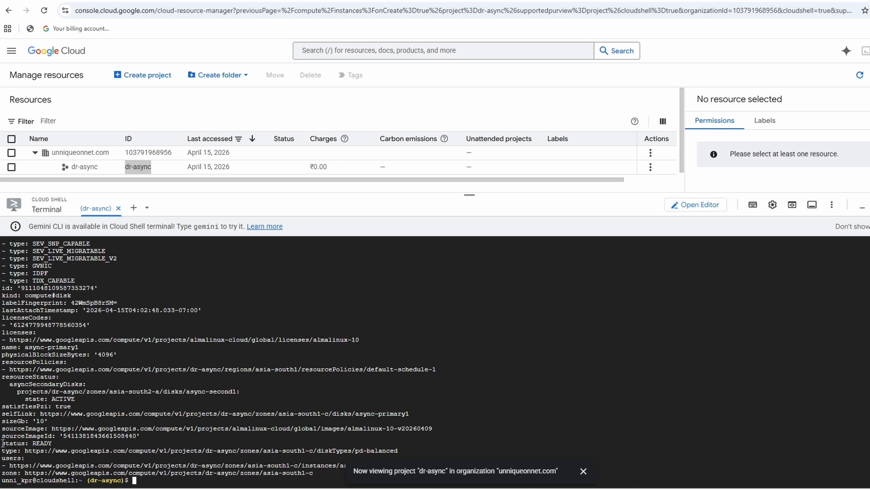
drag(2, 443, 53, 444)
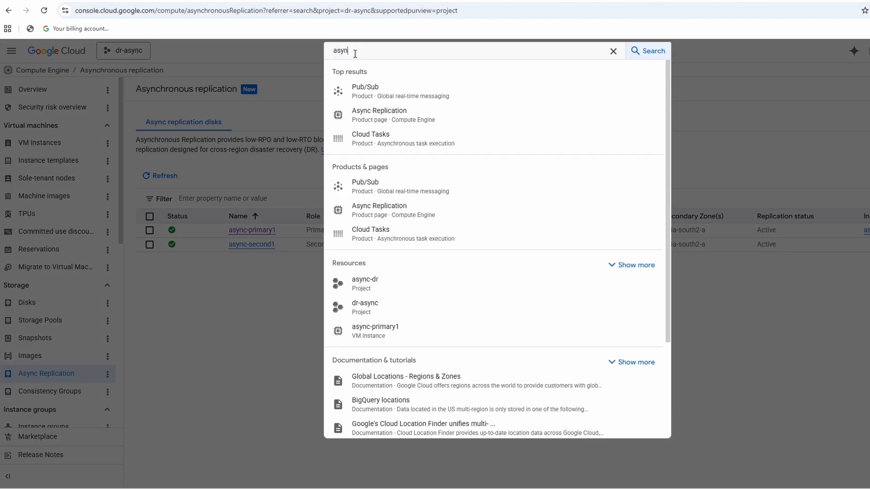
click(401, 116)
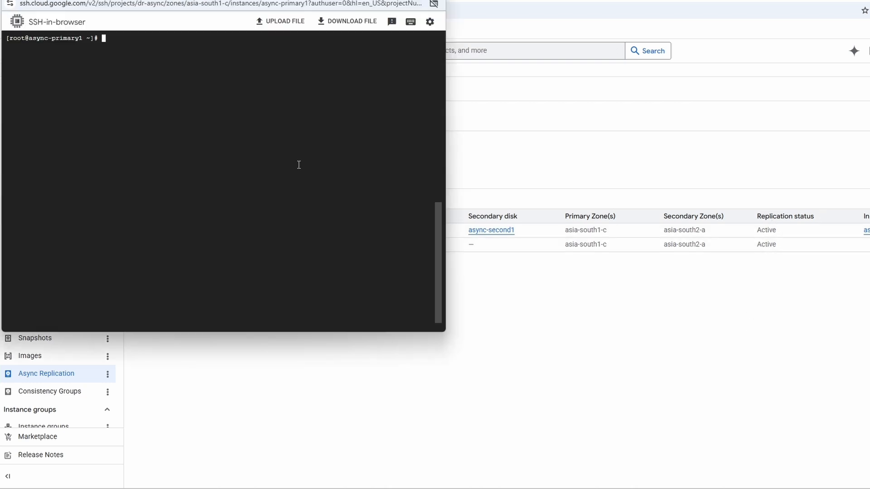
In the async-primary1 SSH session, change to /usr/share/nginx/html and list its files with ls and ll.
text(cd /usr/share/nginx/html;)
key(Return)
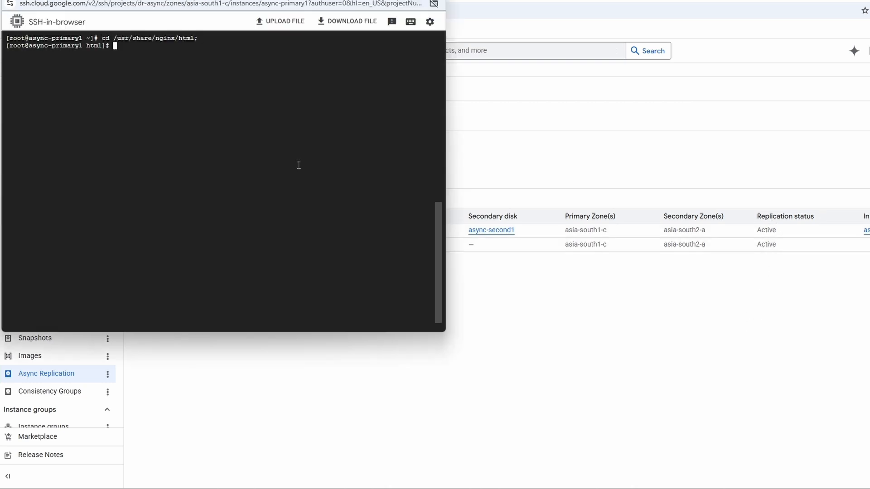
text(ls)
key(Return)
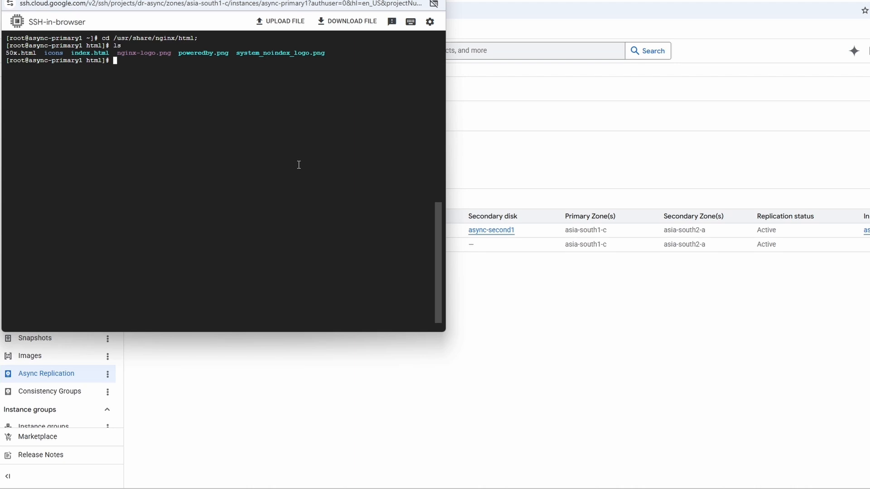
text(ll)
key(Return)
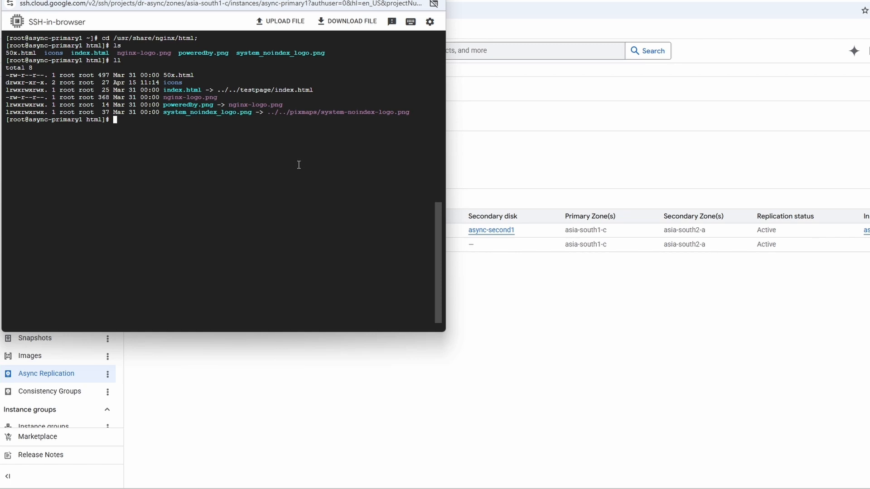
Replace the linked index.html with a new index.html containing site1, and reload the browser page.
text(unlink i)
key(Tab)
key(Return)
text(echo '')
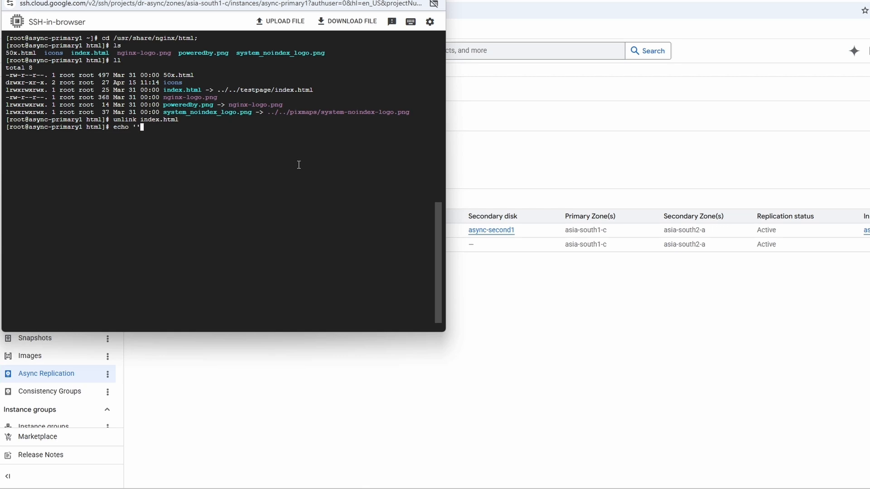
key(Left)
text(site1)
key(Right)
text(> index.html)
key(Return)
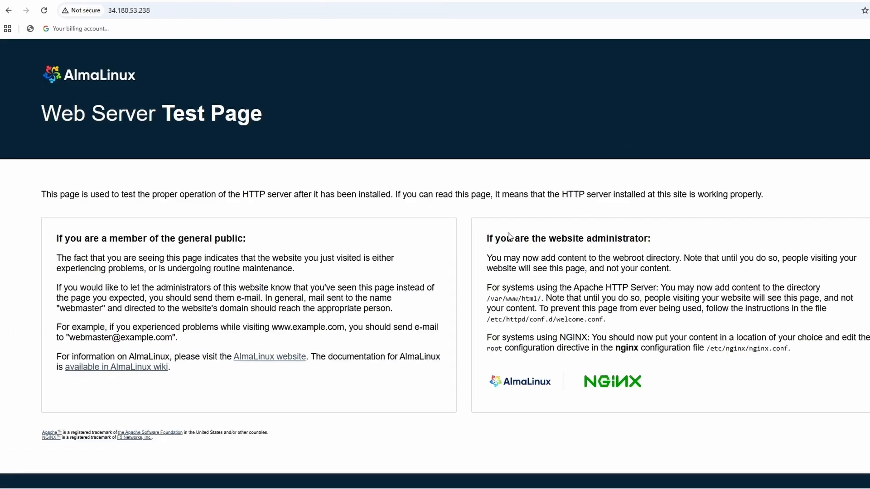
key(F5)
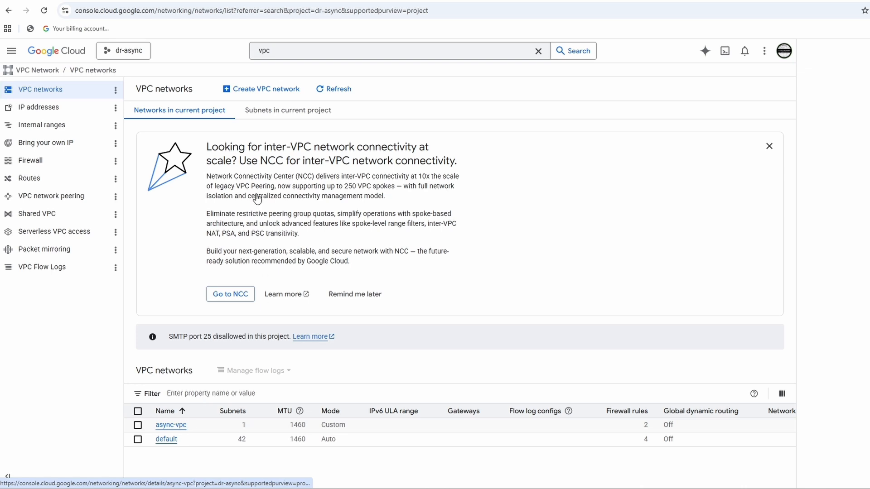
Start a new subnet in the async-vpc network and name it async-vpc-sub2.
click(170, 426)
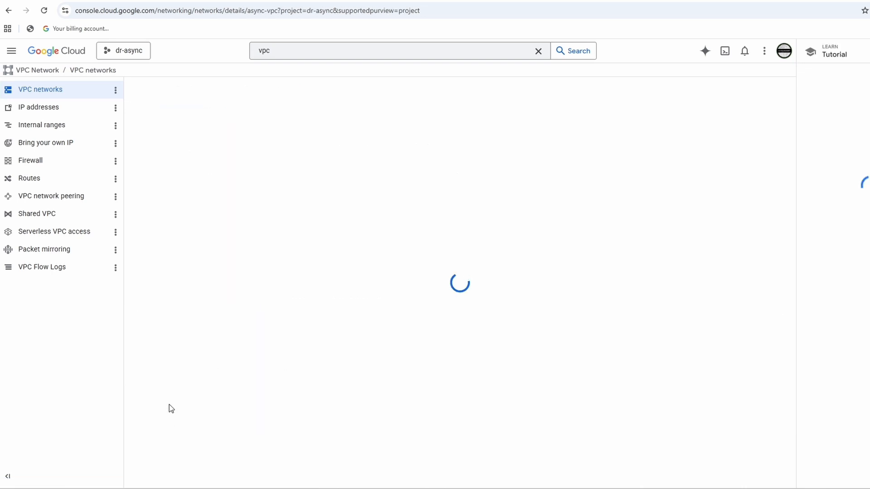
click(229, 138)
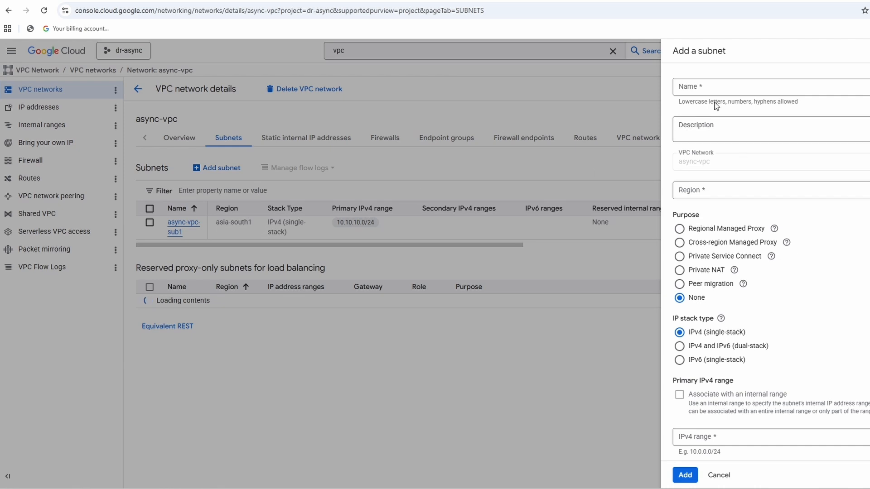
click(714, 90)
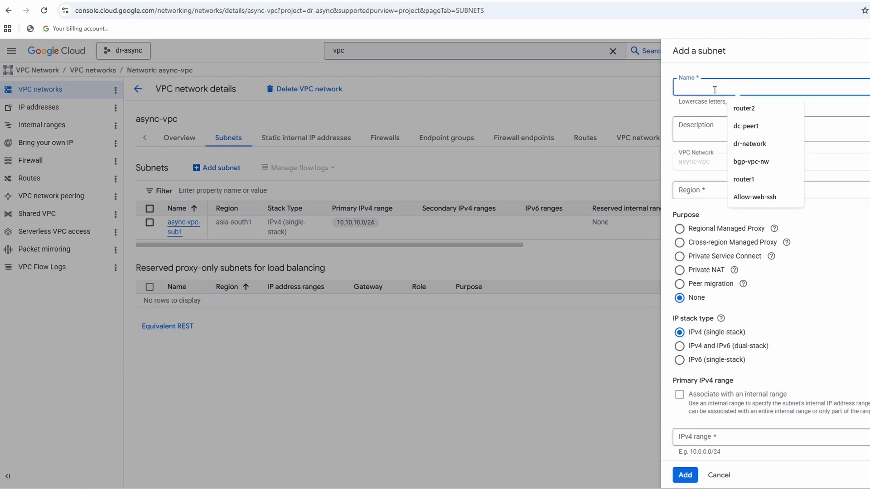
text(async)
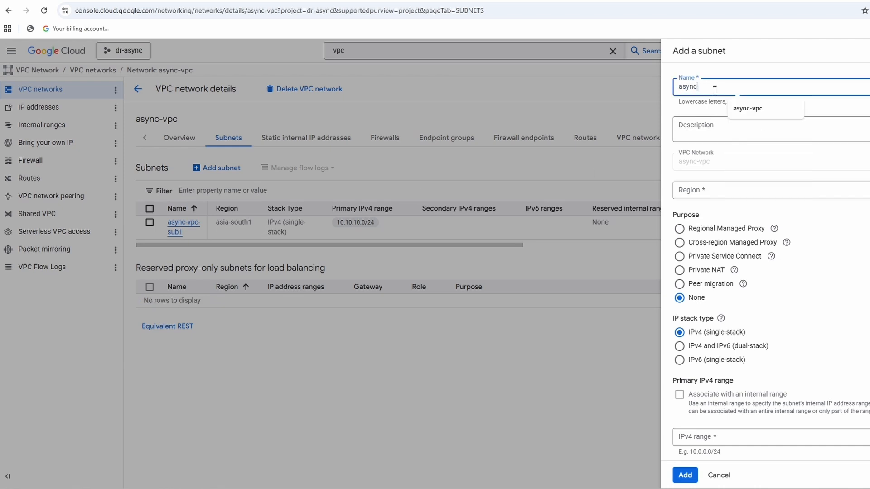
text(-vpc-sun)
text(2)
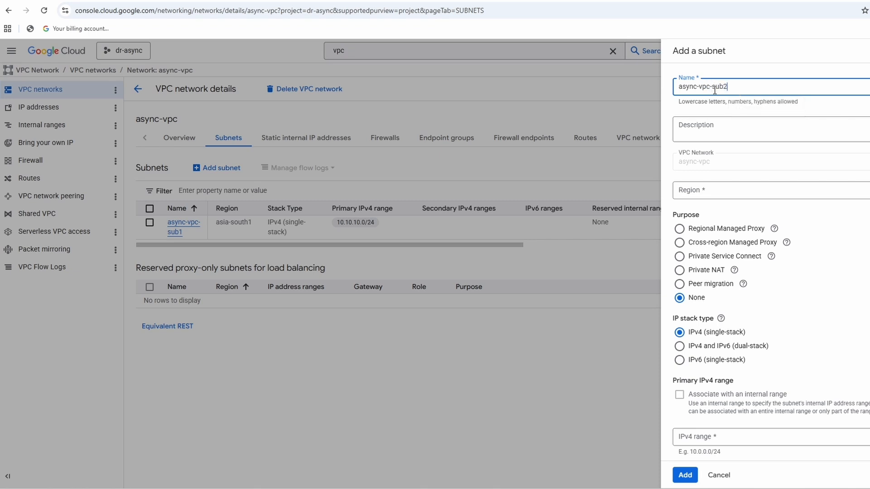
Set the new subnet's region to asia-south2 (Delhi).
click(743, 190)
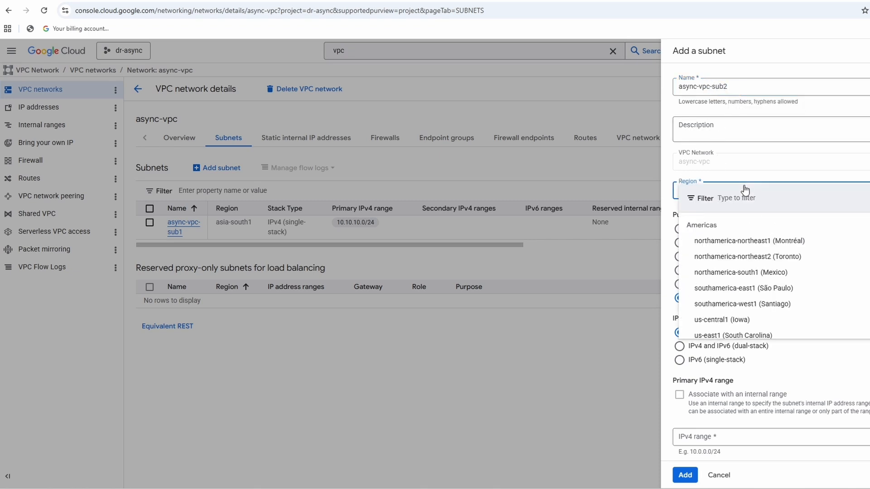
text(as)
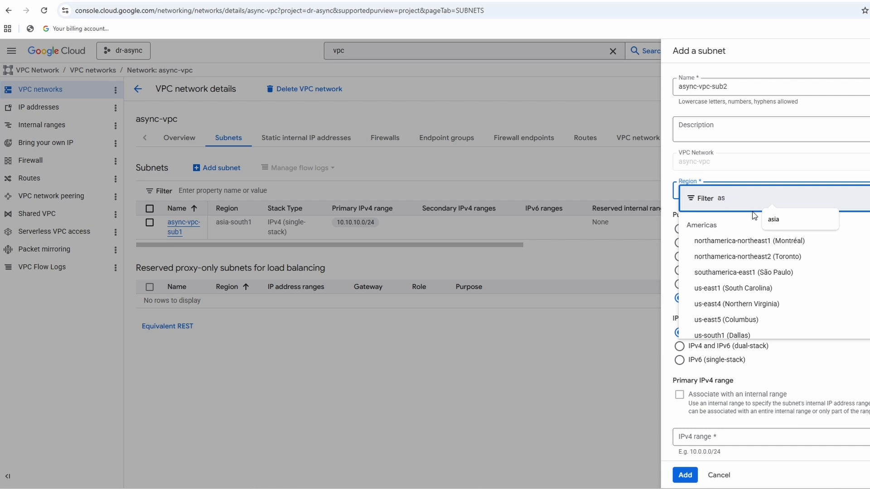
text(ia)
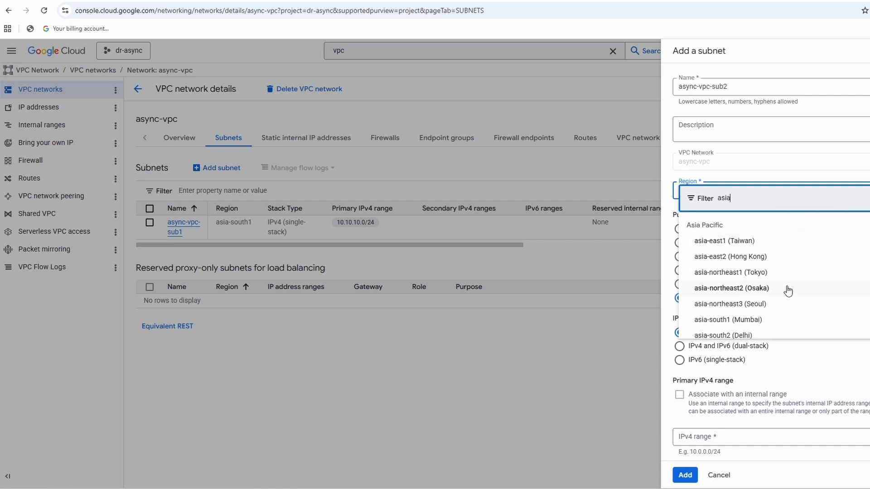
click(747, 335)
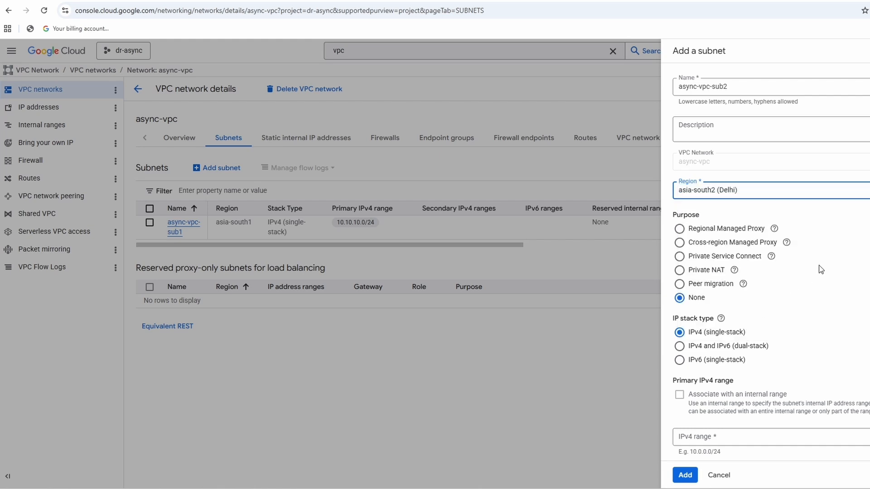
scroll(854, 353, down, 2)
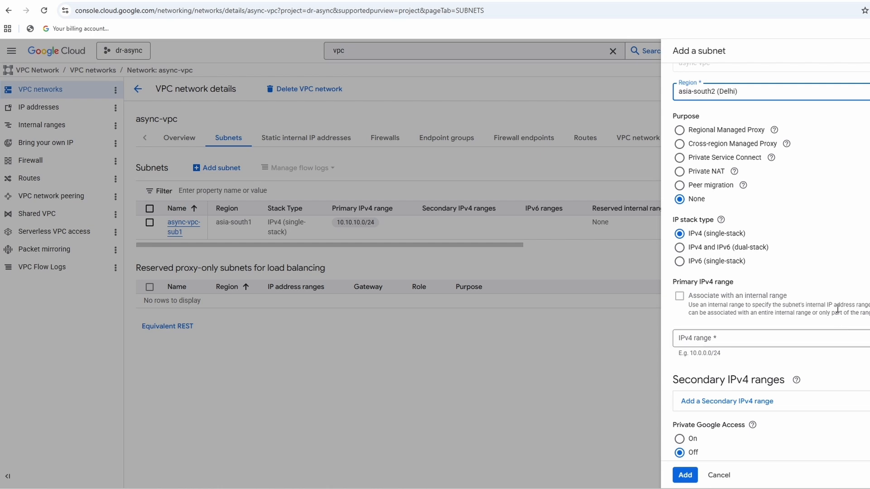
Set the subnet's primary IPv4 range to 10.10.11.0/24 and add the subnet to async-vpc.
click(727, 341)
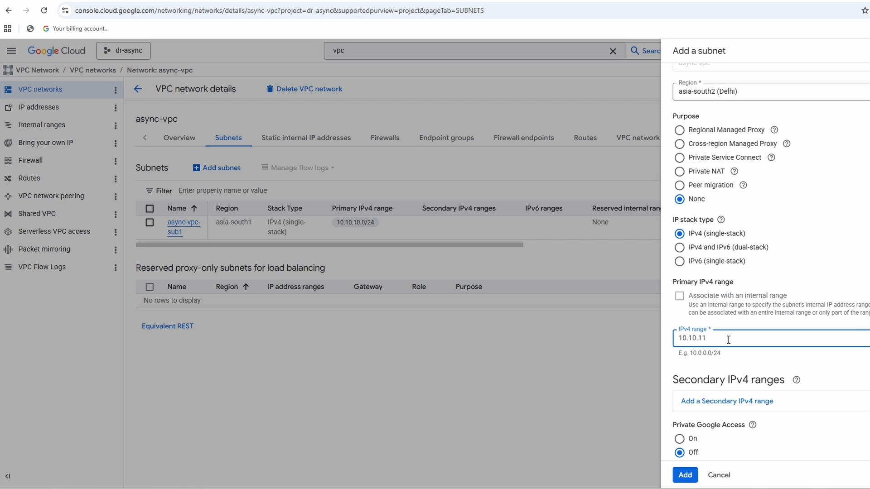
text(/24)
click(830, 368)
scroll(839, 368, down, 1)
scroll(839, 368, down, 2)
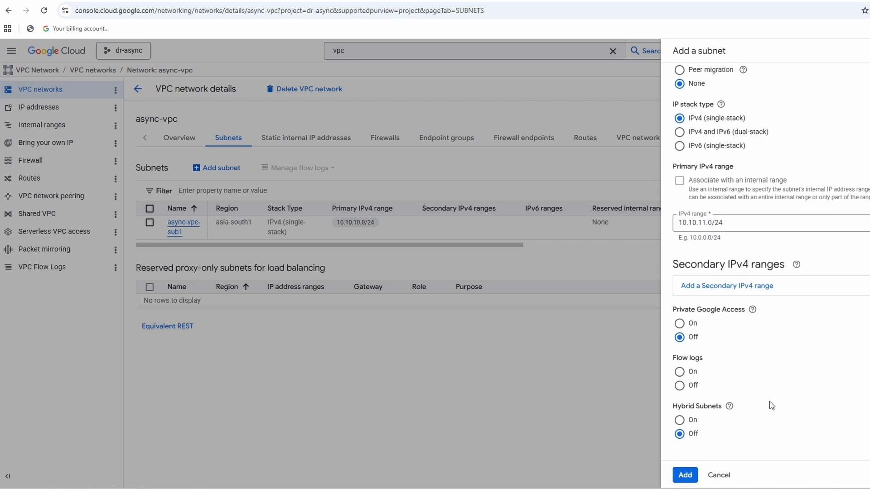
click(685, 475)
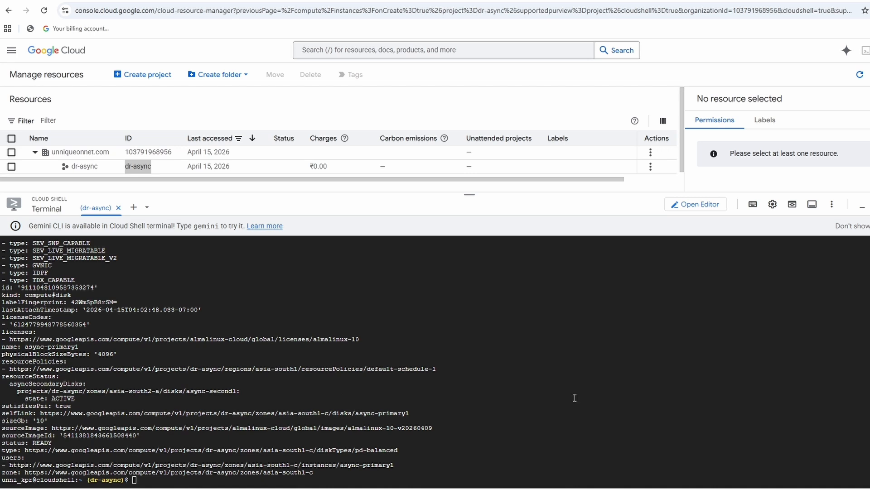
In Cloud Shell, clear the terminal and run gcloud compute disks stop-async-replication for async-primary1 with --zone=asia-south1-c.
key(ctrl+l)
text(gcloud compute disks stop-async-replication async-primary1 \     --zone=asia-south1-c)
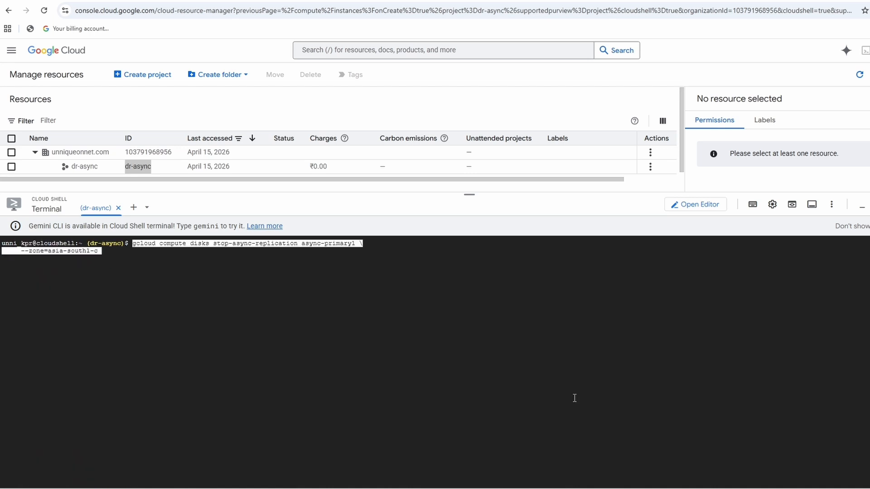
key(Return)
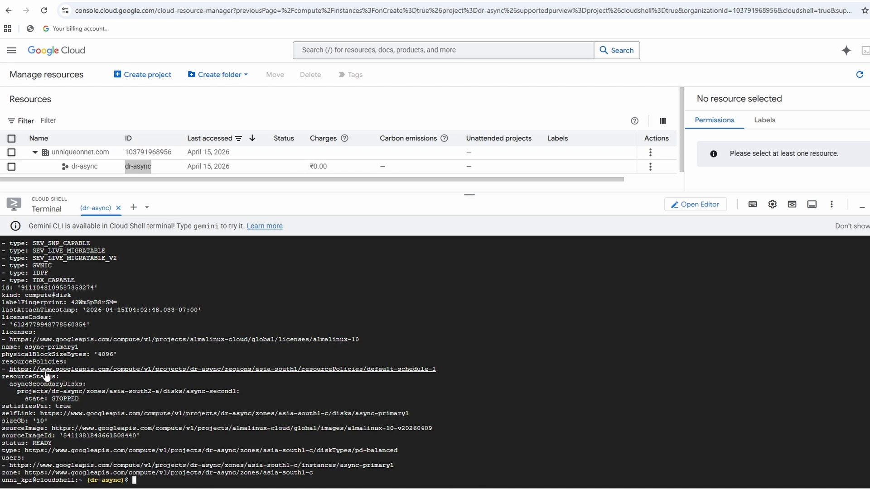
Open the Async Replication page and check the replication status of async-primary1 and async-second1.
text(asy)
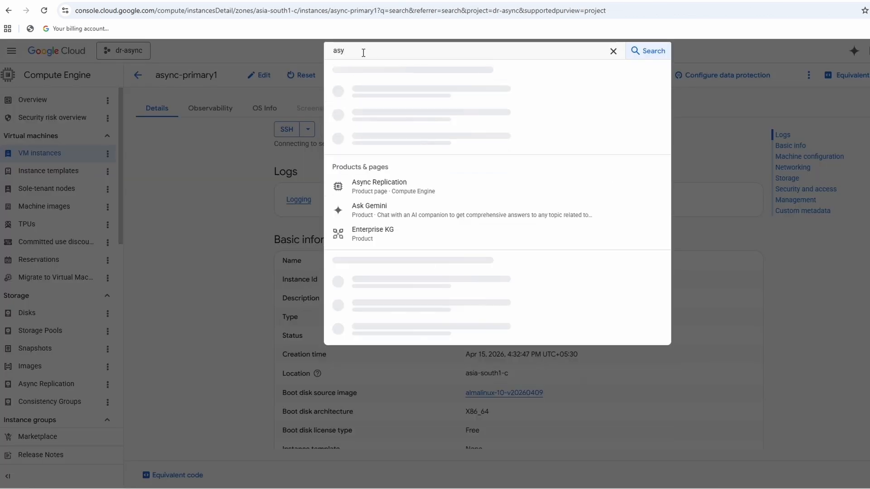
click(387, 190)
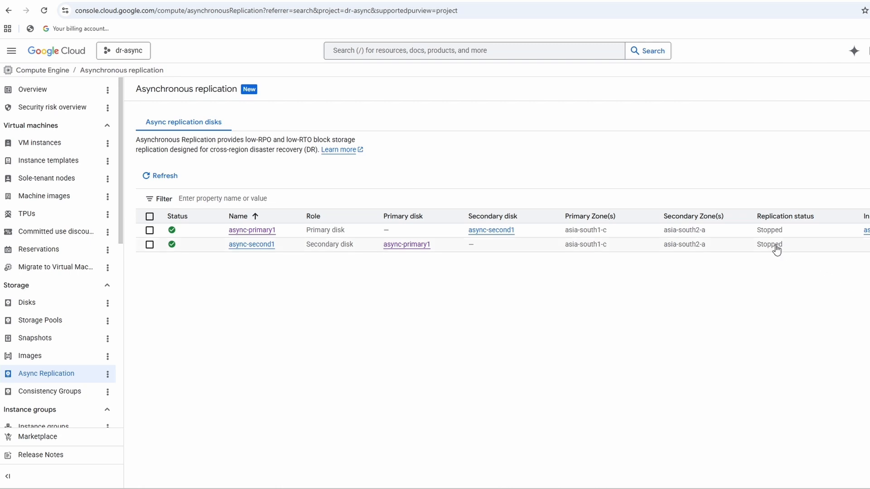
double_click(761, 230)
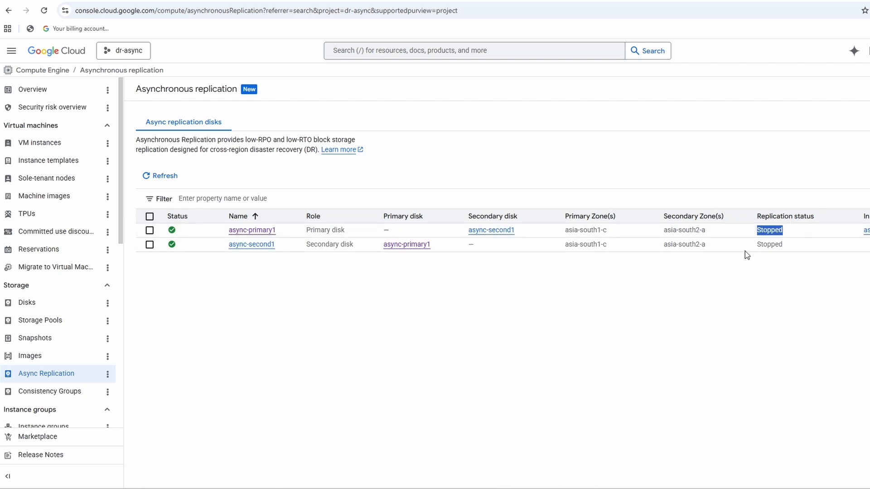
drag(745, 250, 790, 246)
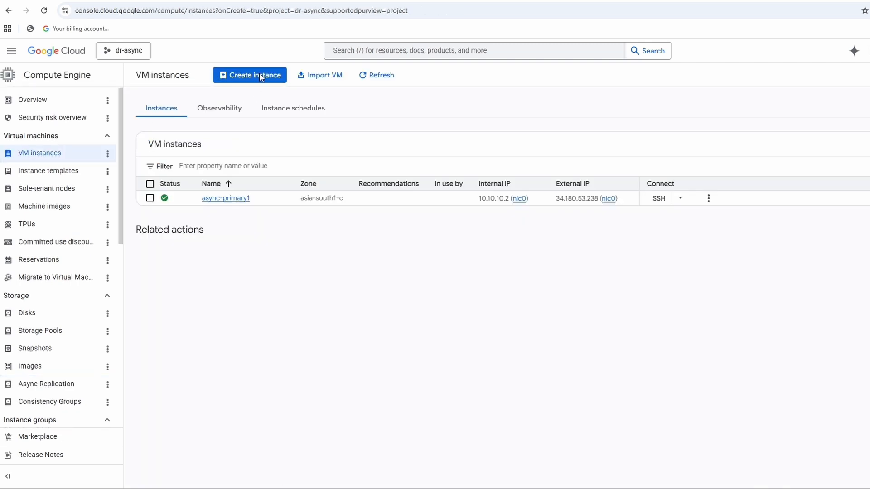
Start creating a new VM instance and name it async-vm2.
click(260, 78)
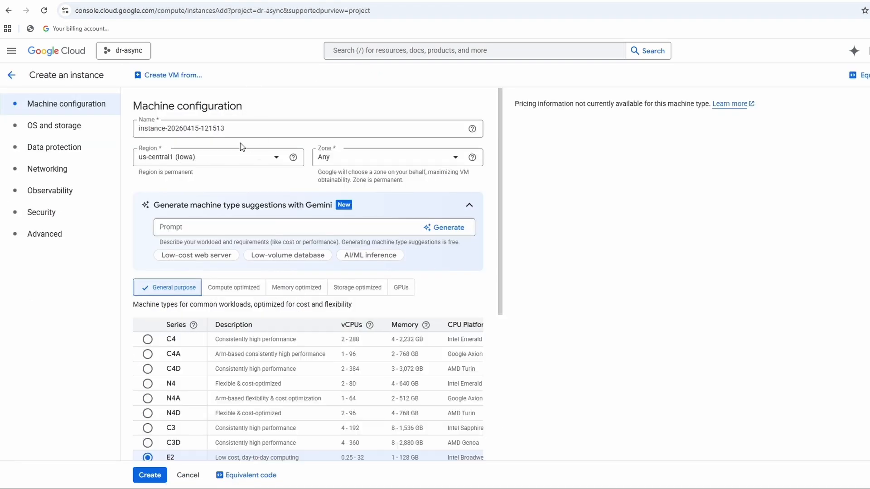
click(244, 126)
key(ctrl+a)
text(sizeGb: '10')
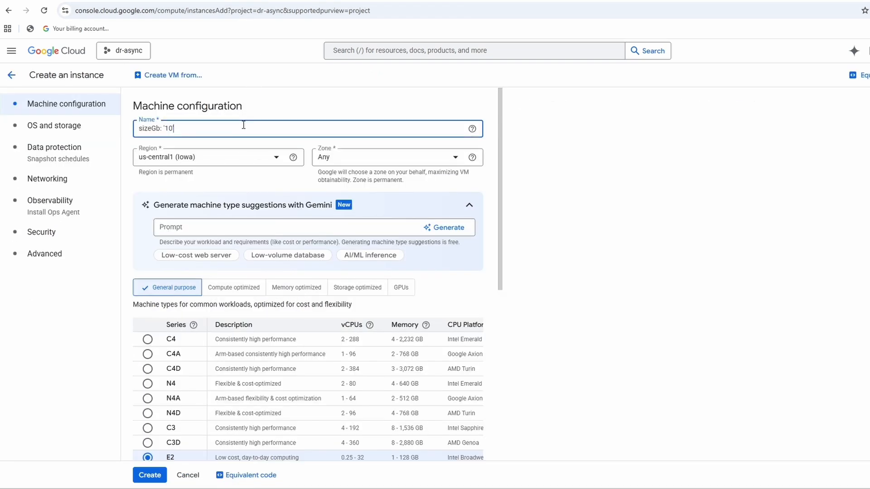
key(ctrl+a)
text(as)
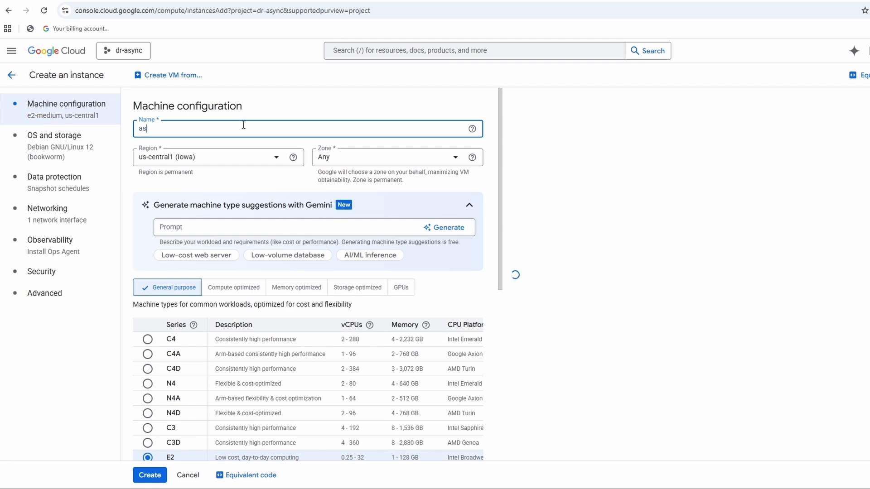
text(ync)
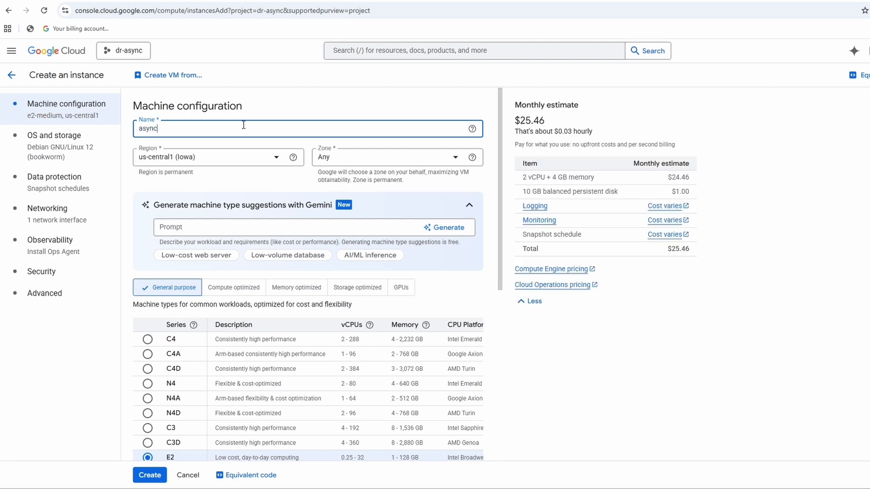
text(-)
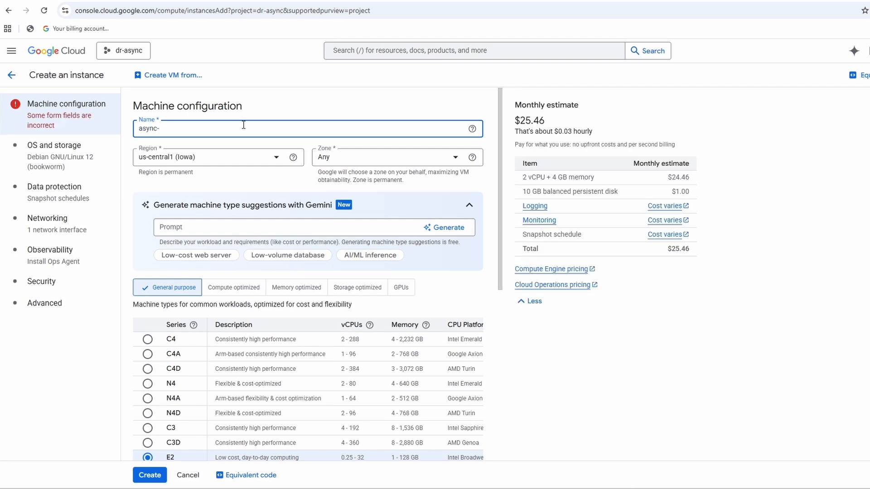
text(vm2)
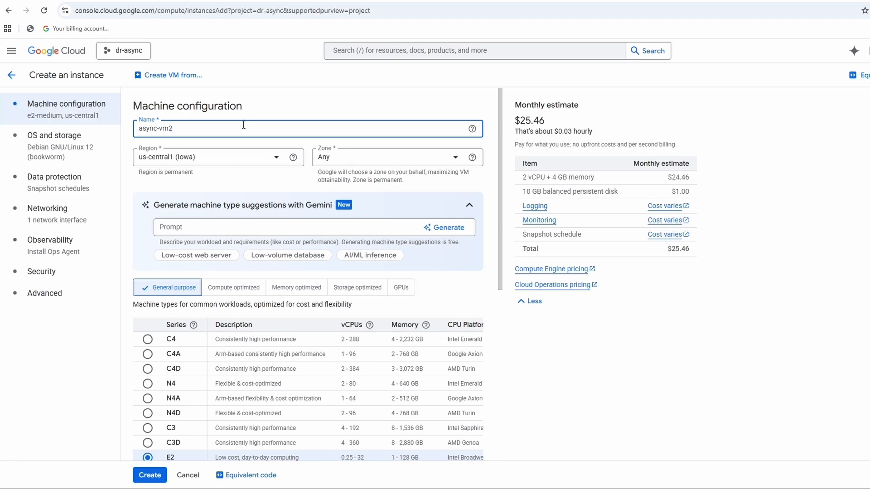
Set the instance's region to asia-south2 (Delhi) and its zone to asia-south2-a.
click(245, 159)
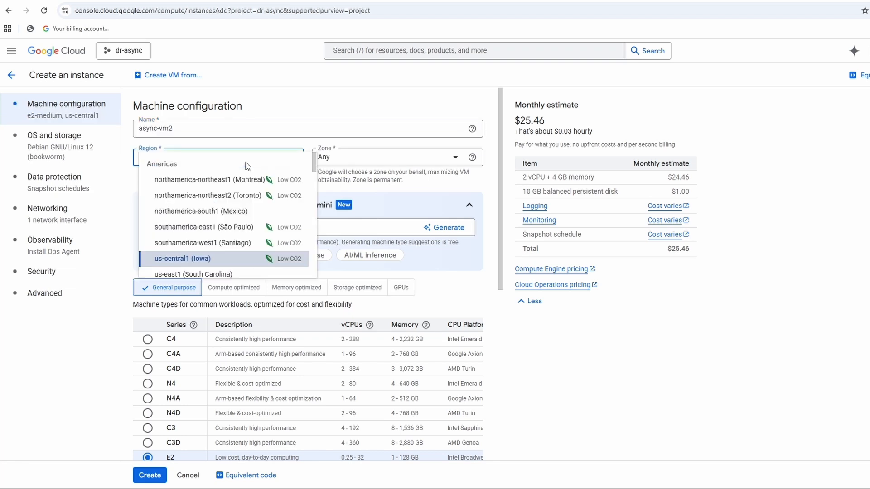
key(a)
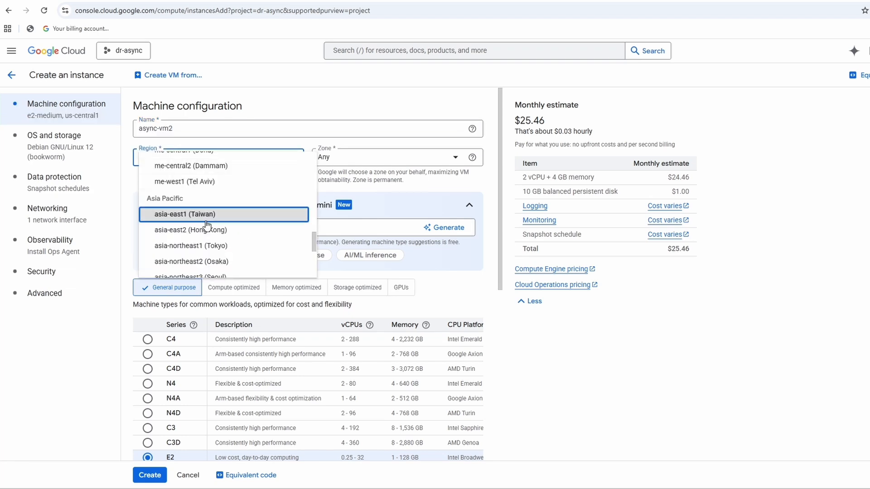
scroll(240, 254, down, 1)
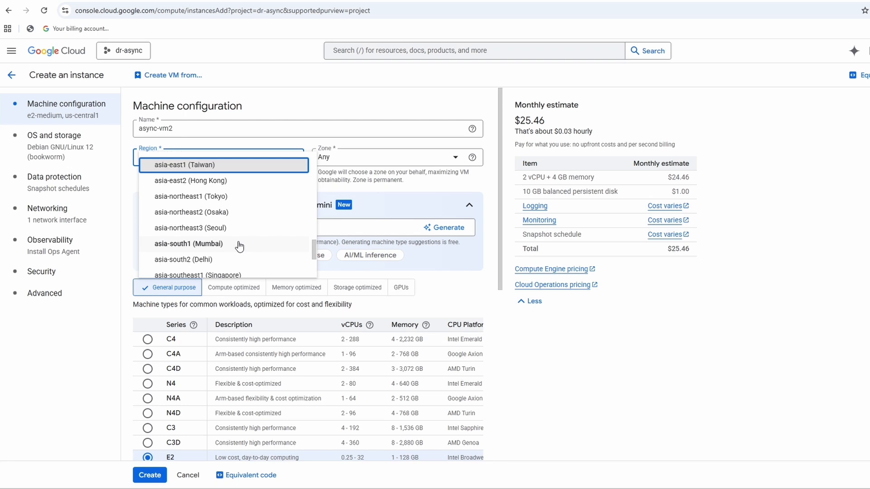
click(213, 259)
click(404, 164)
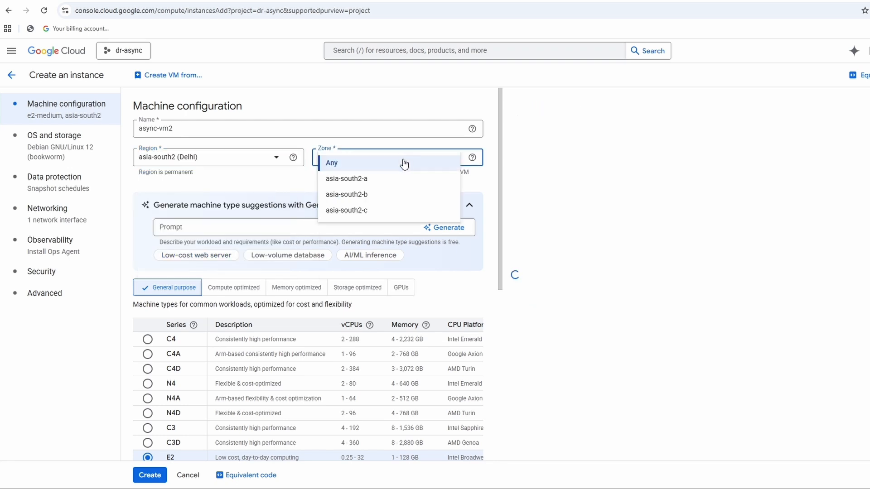
click(372, 184)
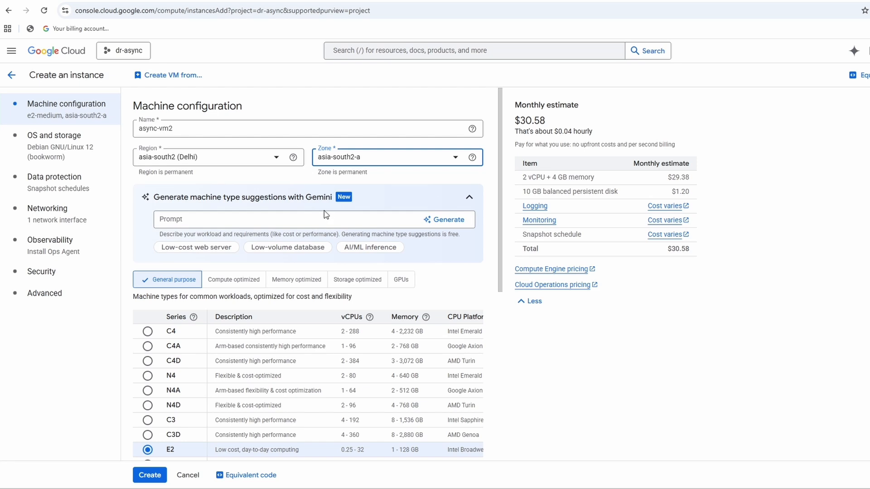
Change the boot disk of async-vm2 to the existing disk async-second1.
click(68, 137)
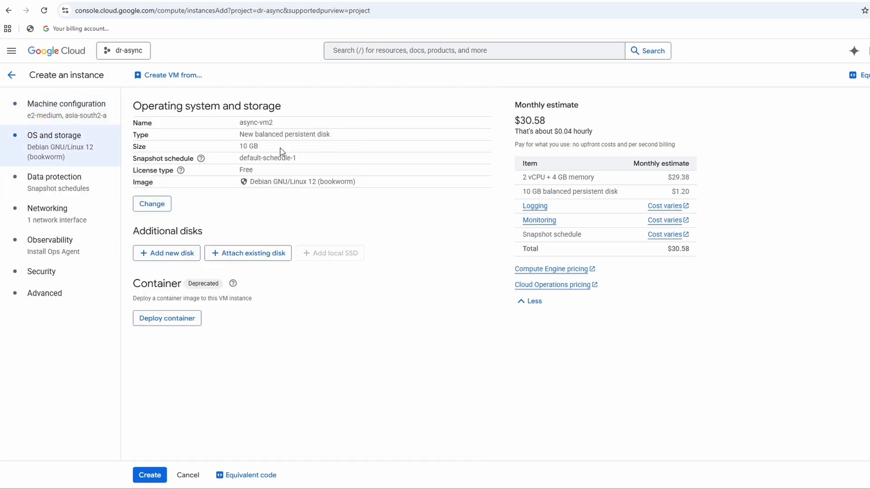
click(152, 204)
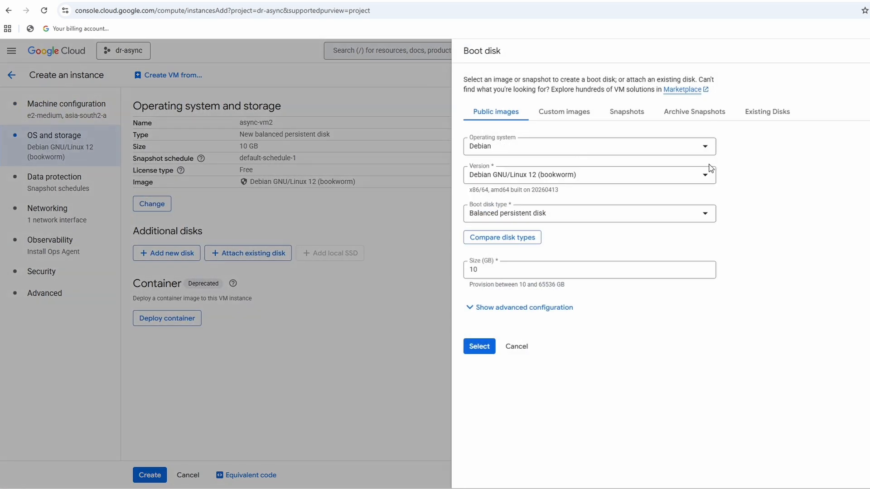
click(766, 112)
click(499, 164)
click(503, 199)
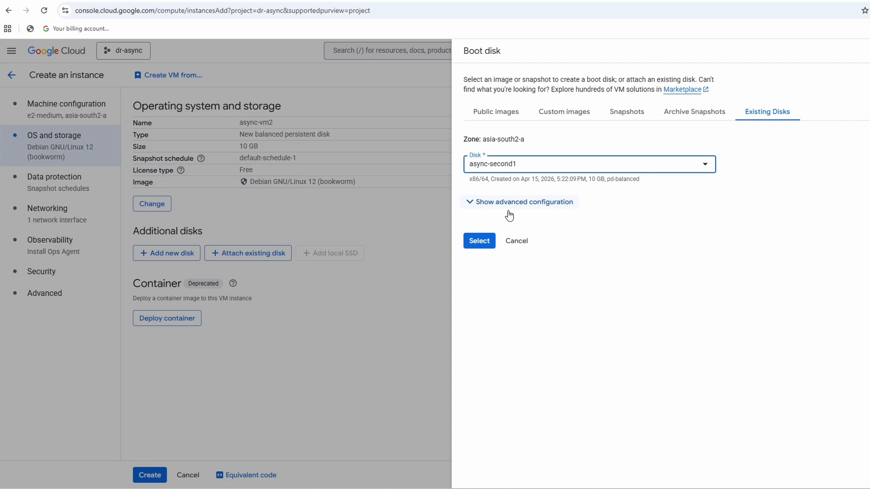
click(472, 241)
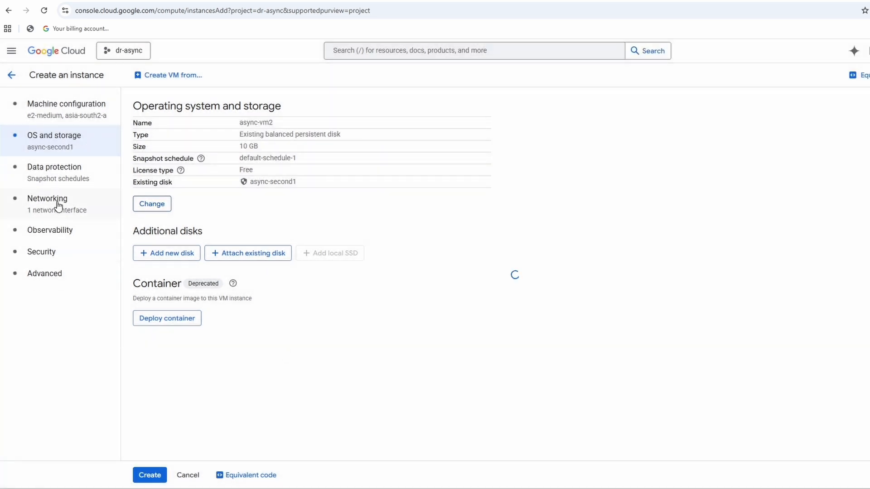
Allow HTTP traffic for async-vm2 and set the network of its default interface to async-vpc.
click(38, 213)
click(139, 155)
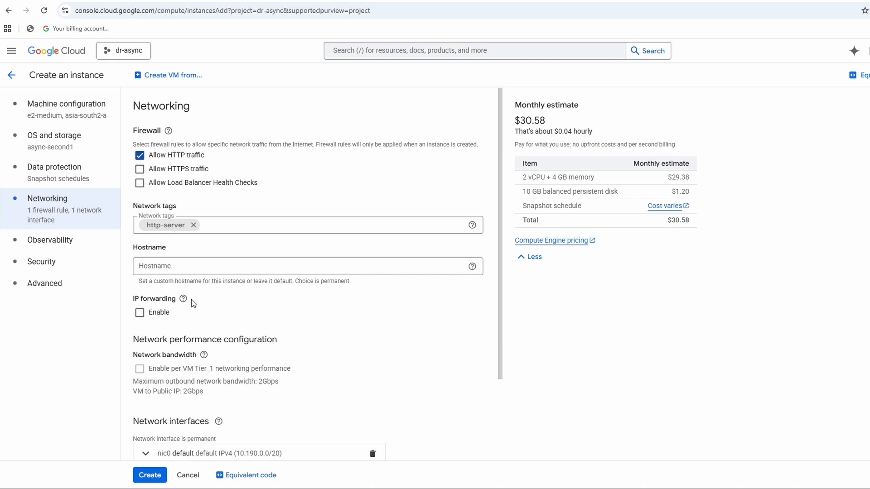
scroll(338, 405, down, 1)
scroll(338, 405, down, 2)
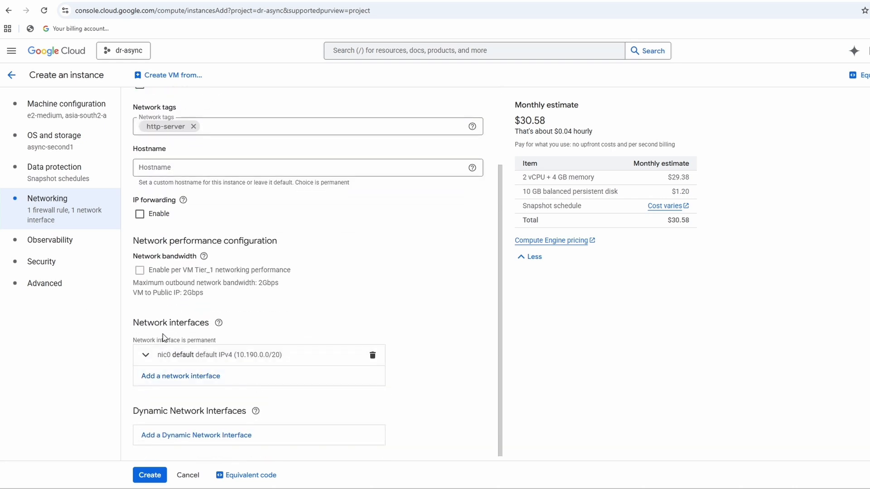
click(202, 365)
click(232, 398)
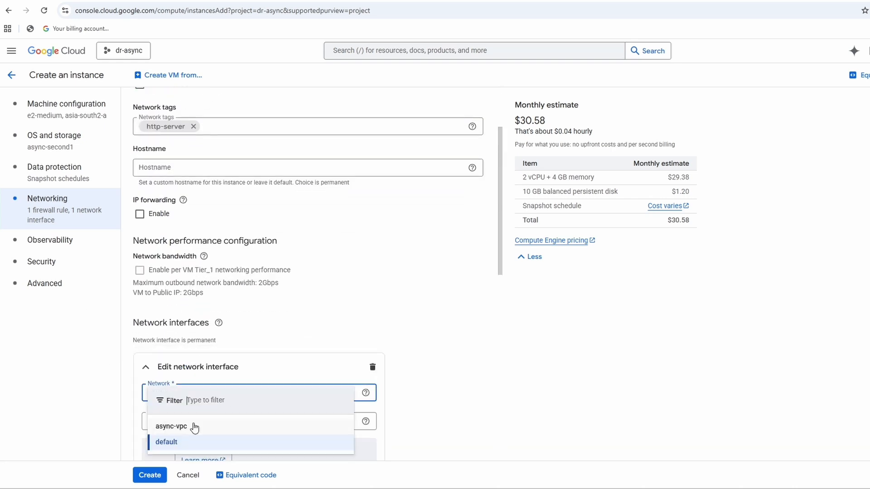
click(192, 426)
Create the async-vm2 instance with the async-vpc-sub2 subnetwork and open an SSH session to it.
scroll(437, 360, down, 4)
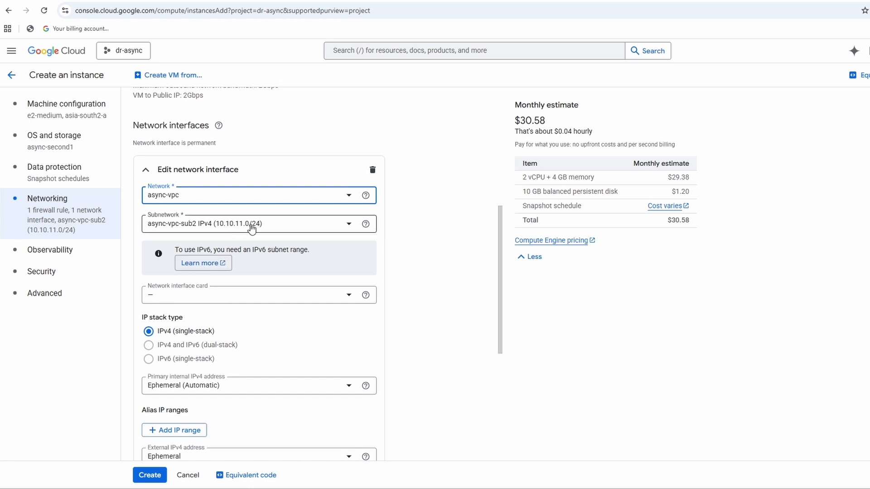
scroll(268, 358, down, 5)
click(150, 475)
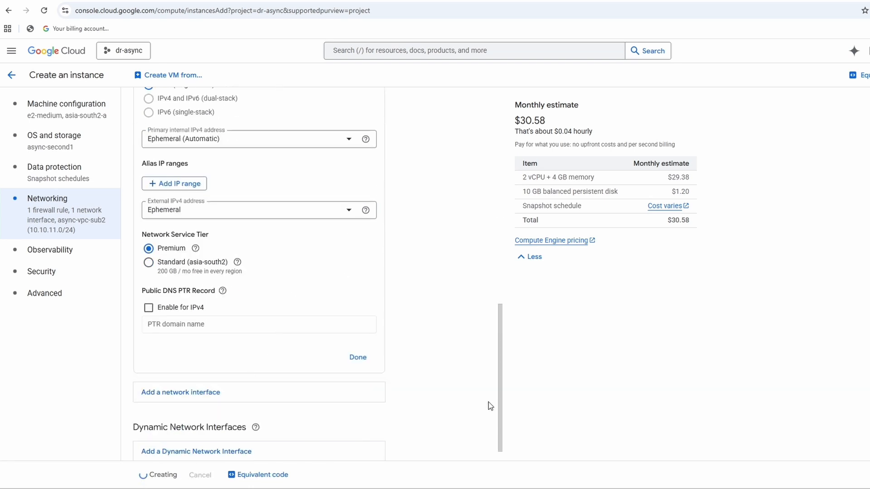
click(655, 214)
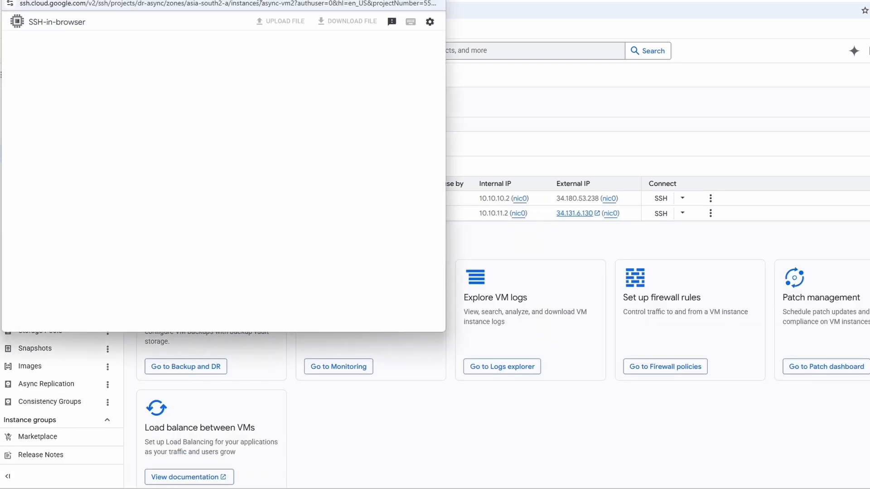
Check the nginx service status on async-vm2 and enter a query for its installed nginx packages.
drag(266, 4, 692, 162)
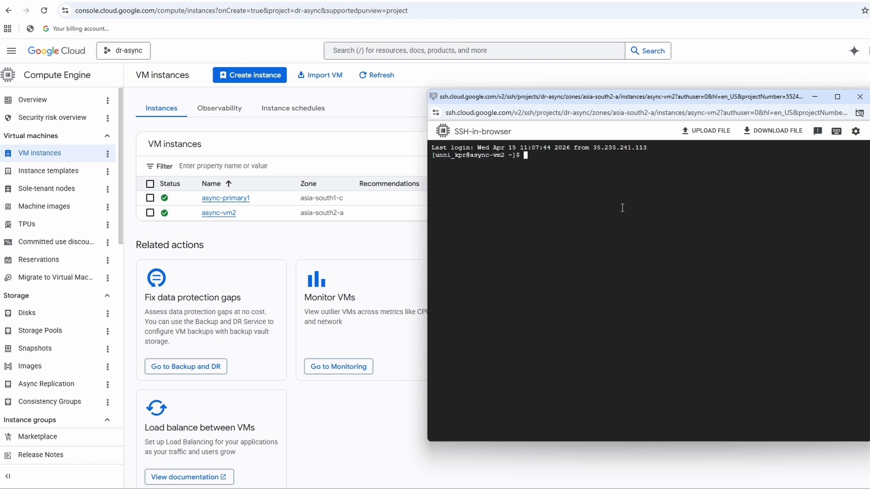
text(systemctl status nginx)
key(Return)
key(ctrl+l)
text(rpm -qa | grep nginx)
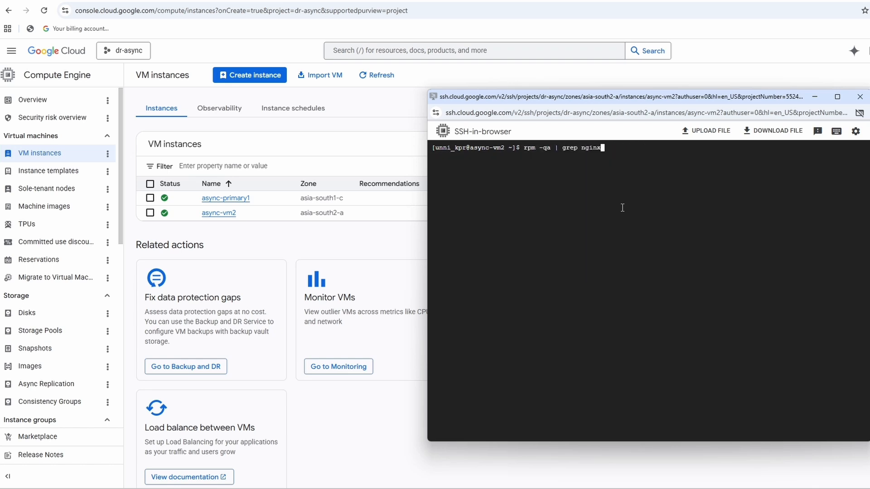
Start the nginx service on async-vm2 with sudo and load the VM's external IP address in the browser.
key(Up)
key(Home)
text(sudo)
key(Return)
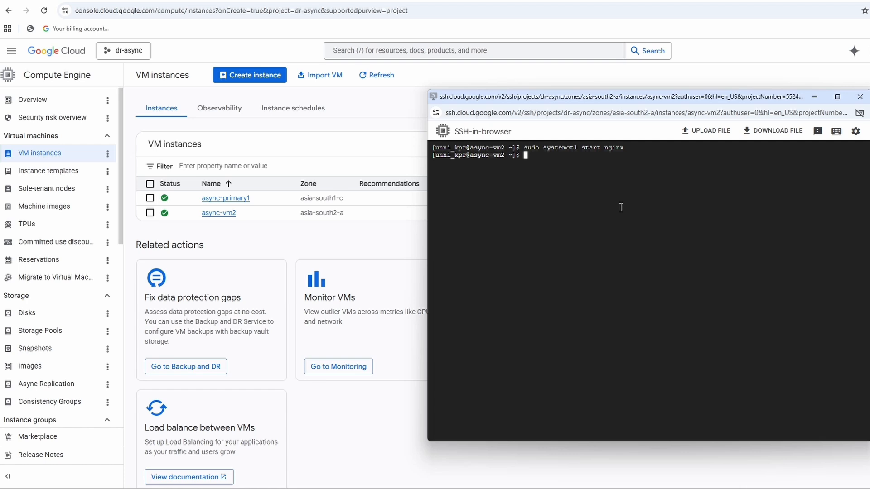
click(396, 105)
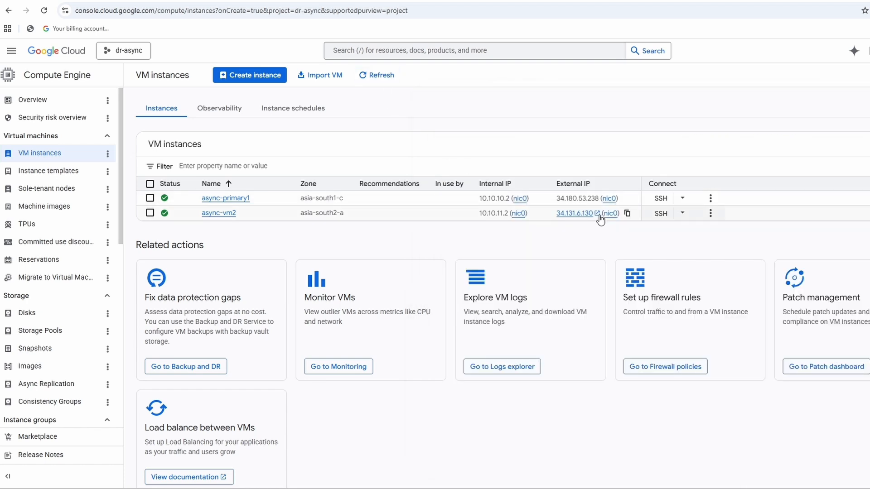
click(577, 214)
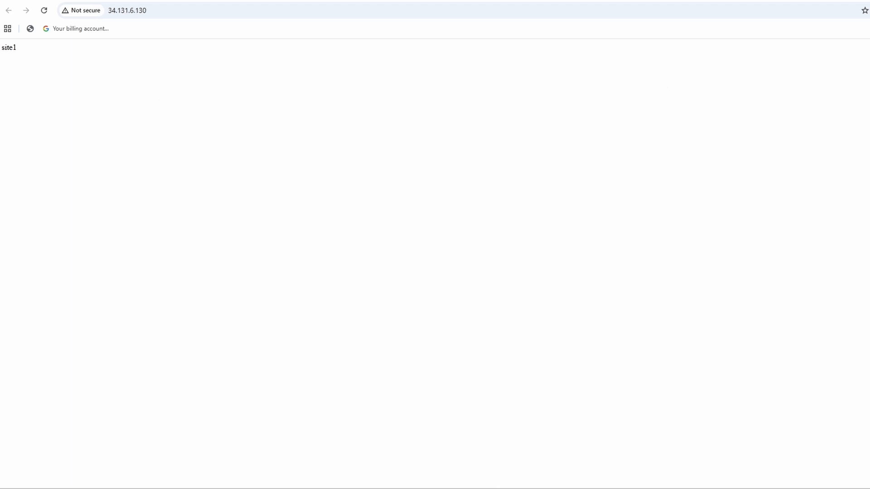
Stop the async-vm2 instance, clear its selection and refresh the VM instances list.
key(ctrl+shift+Tab)
click(152, 213)
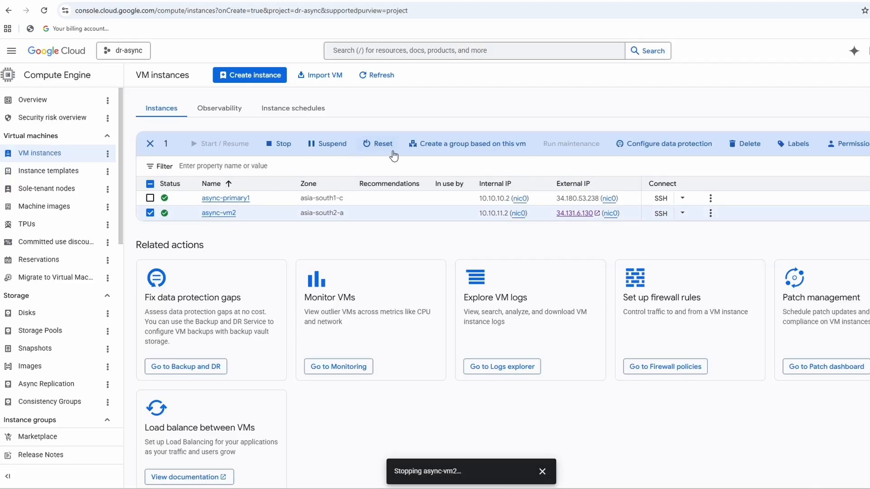
click(150, 213)
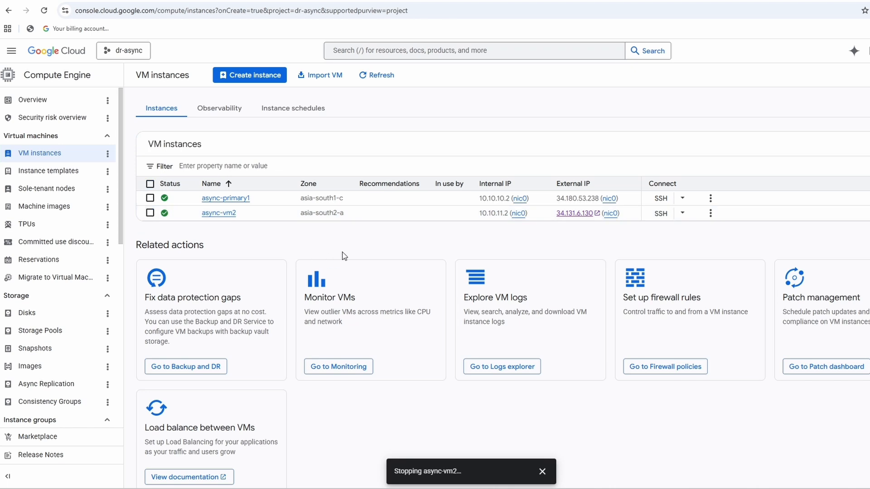
click(388, 78)
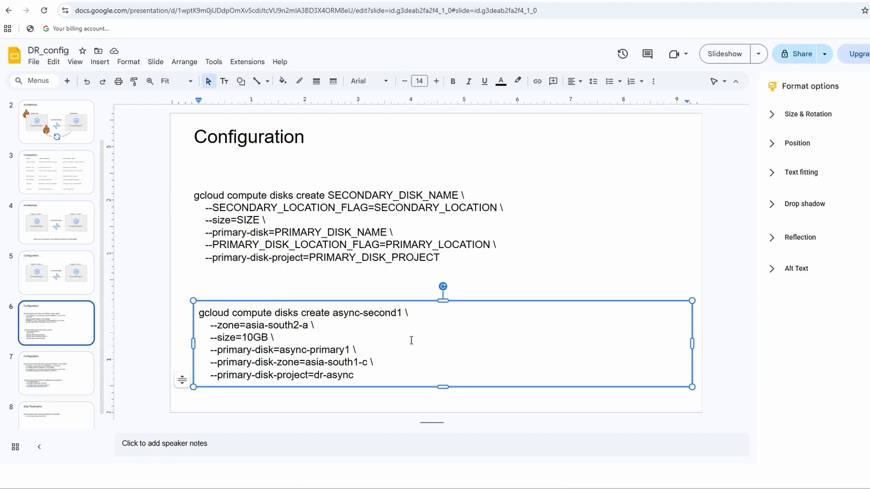
Change the disk name in the DR_config create command to async-second2 and run it in Cloud Shell, with 10GB in asia-south2-a.
key(BackSpace)
text(2)
key(ctrl+a)
key(ctrl+c)
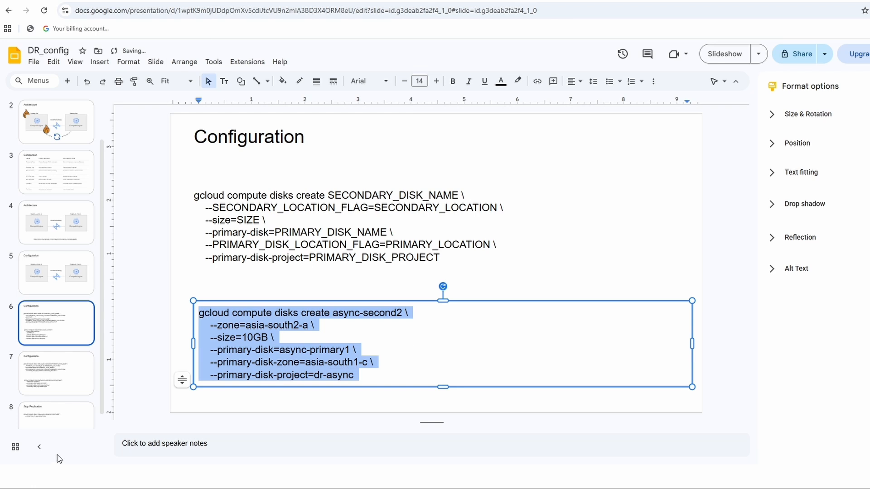
click(194, 1)
key(ctrl+v)
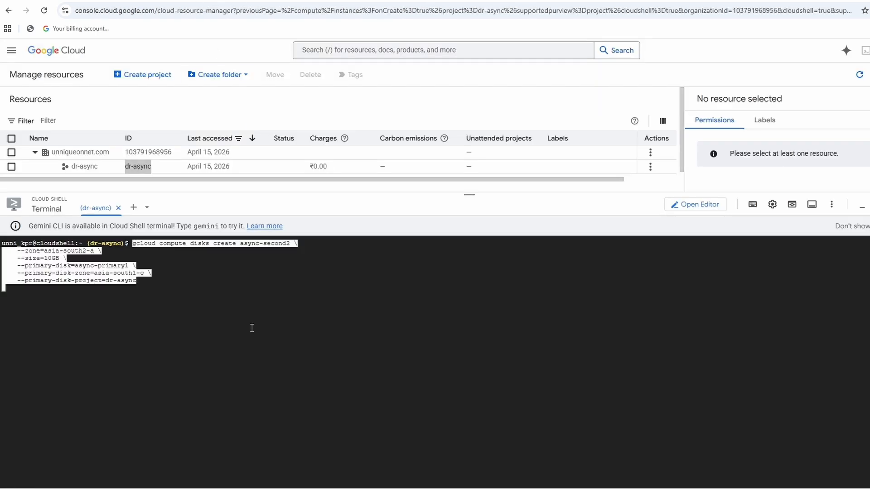
key(Return)
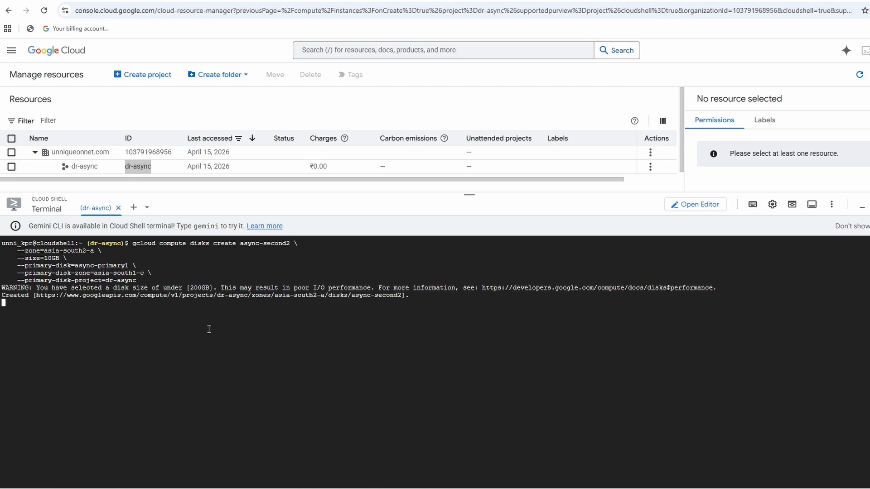
Set the DR_config start-async-replication command's secondary disk to async-second2 and run it in Cloud Shell for async-primary1.
click(181, 1)
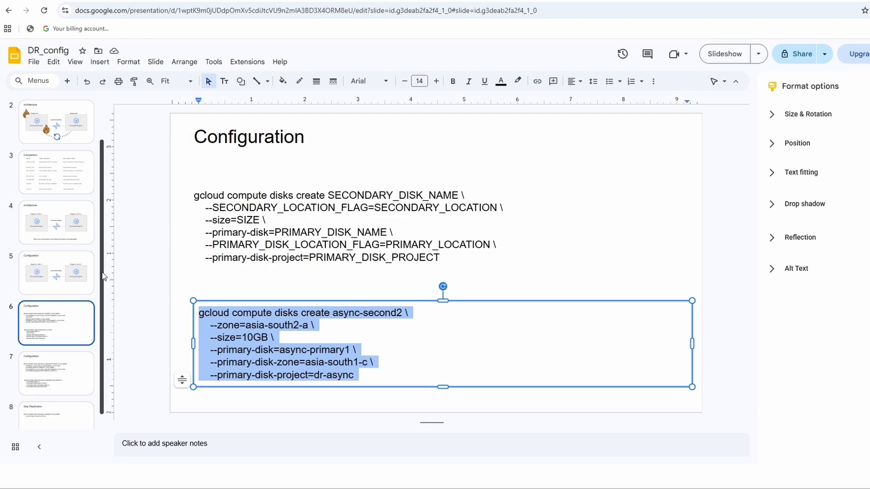
click(63, 370)
click(377, 342)
key(ctrl+a)
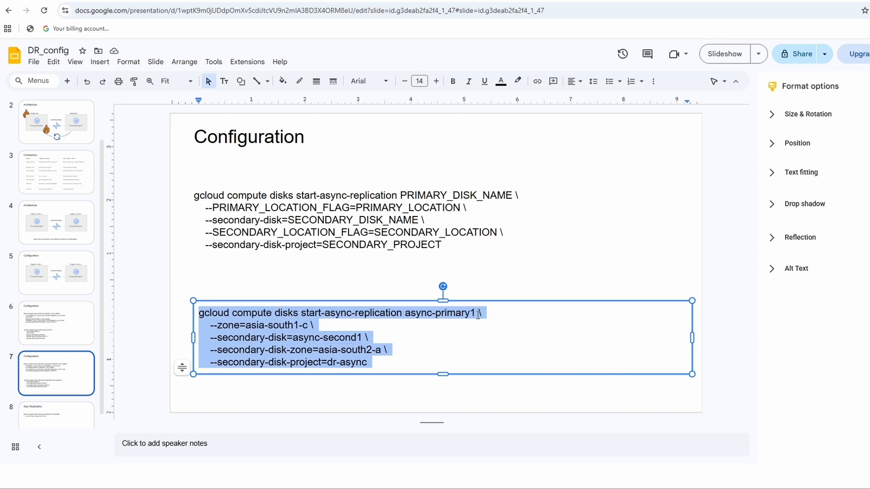
click(357, 337)
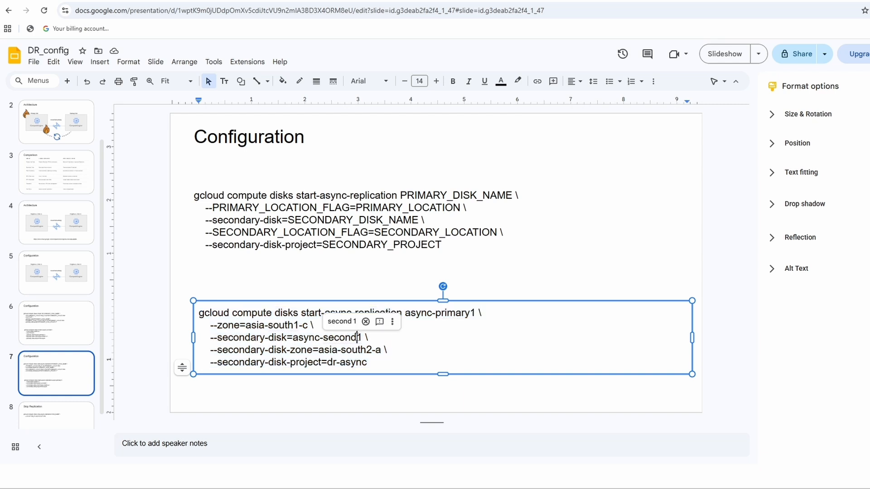
key(Delete)
text(2)
key(ctrl+a)
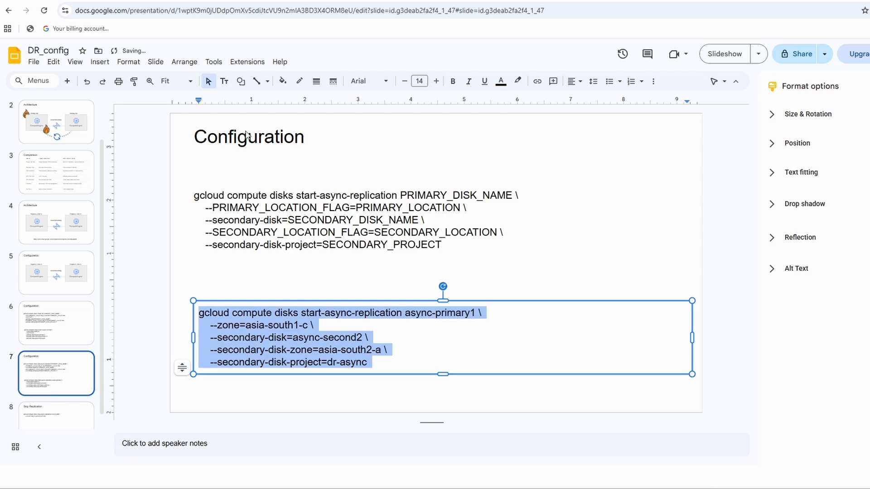
click(196, 0)
text(gcloud compute disks start-async-replication async-primary1 \     --zone=asia-south1-c \     --secondary-disk=async-second2 \     --secondary-disk-zone=asia-south2-a \     --secondary-disk-project=dr-async)
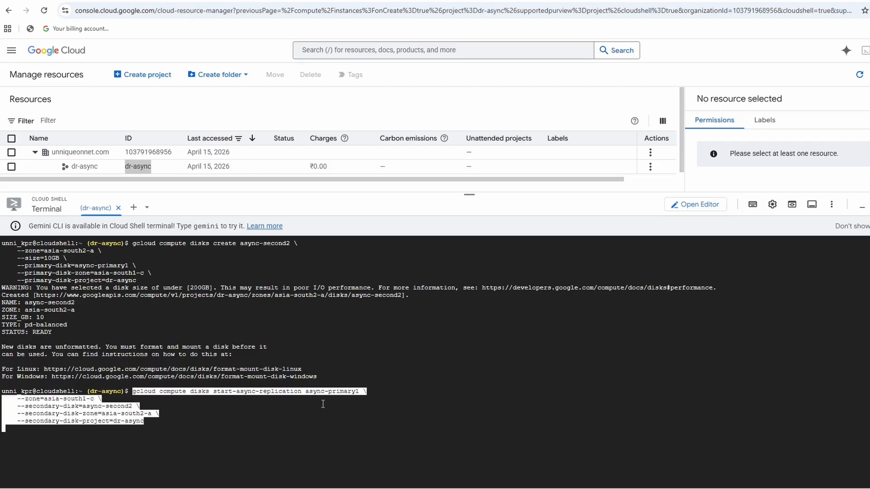
key(Return)
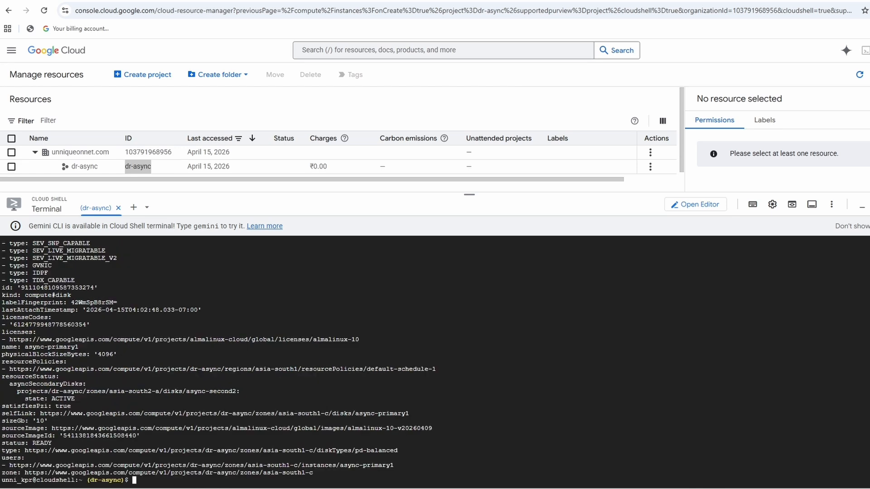
Check the replication status of the async-primary1, async-second1 and async-second2 disks in Compute Engine's asynchronous replication list.
click(290, 1)
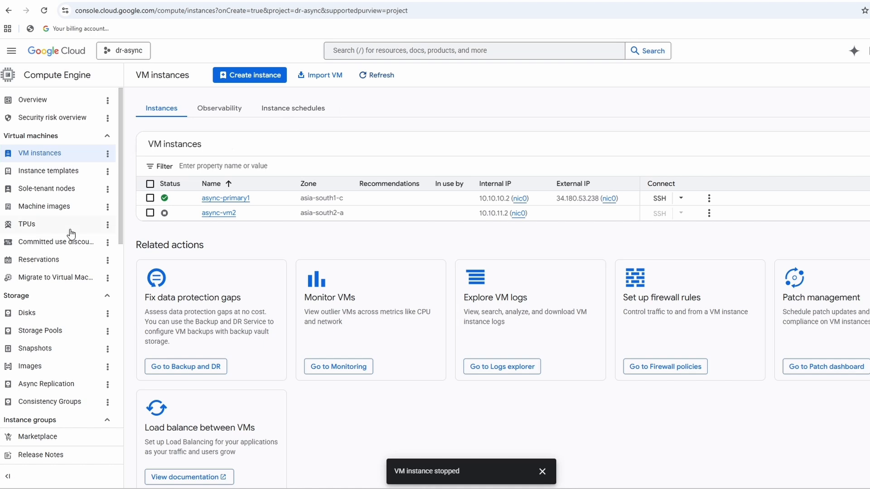
click(56, 385)
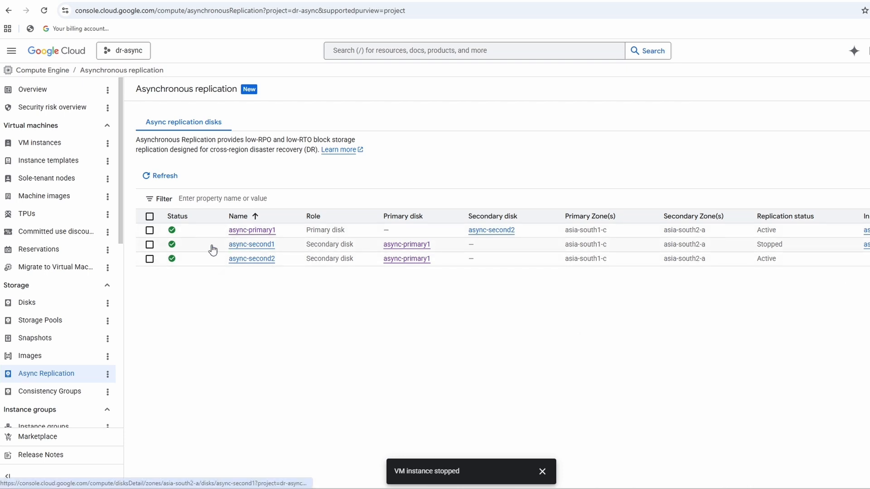
click(150, 245)
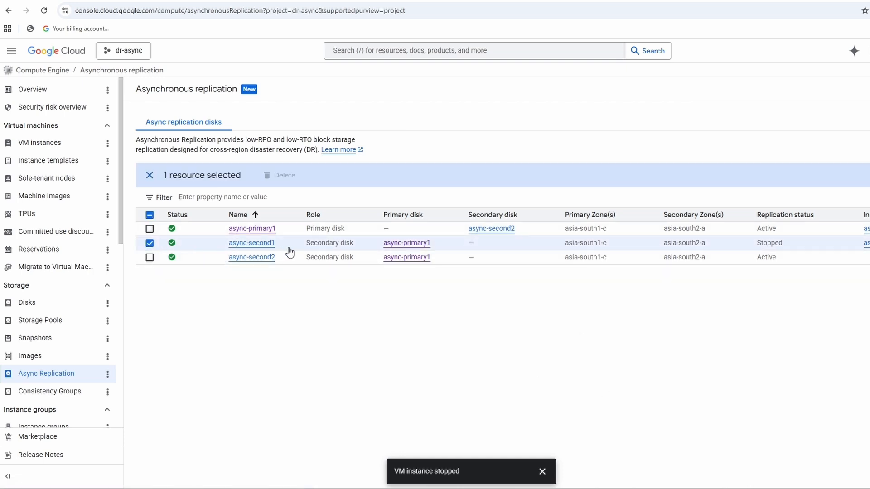
click(150, 244)
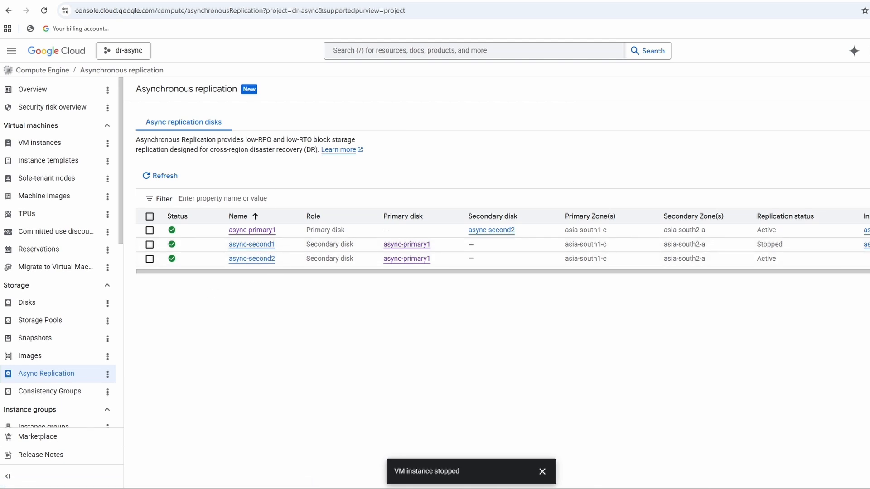
In the async-primary1 SSH session, overwrite index.html with the output of the date command.
key(alt+Tab)
text(ec)
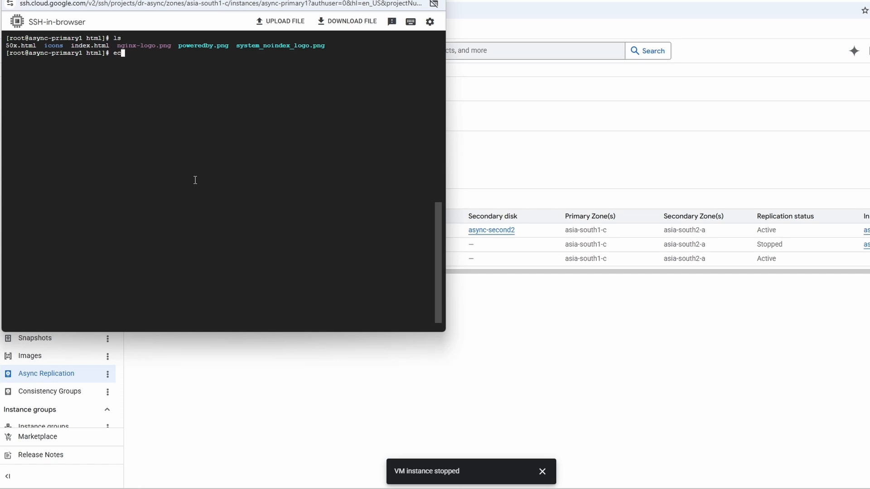
text(ho)
key(BackSpace)
key(BackSpace)
key(BackSpace)
key(BackSpace)
text(cho )
text(')
text(da)
text(te` > )
text(index.html)
key(Return)
Display the contents of index.html on async-primary1 and print the current date for comparison.
text(cat i)
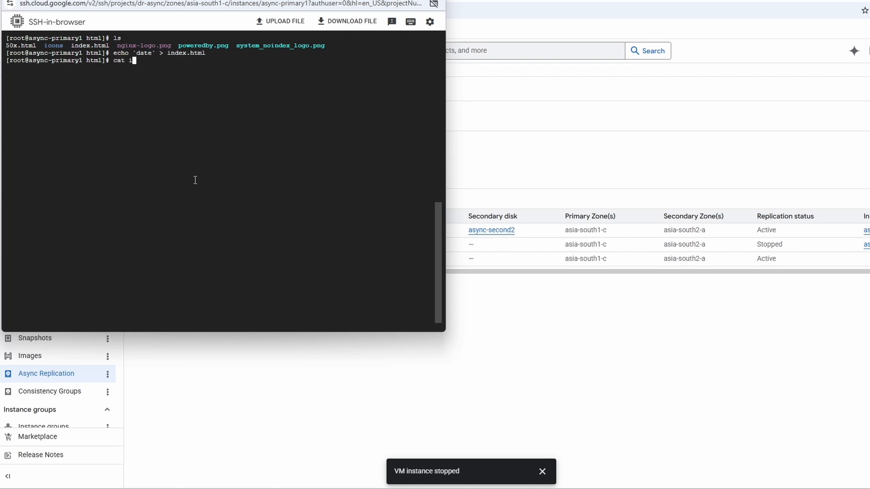
text(ndex.html)
key(Return)
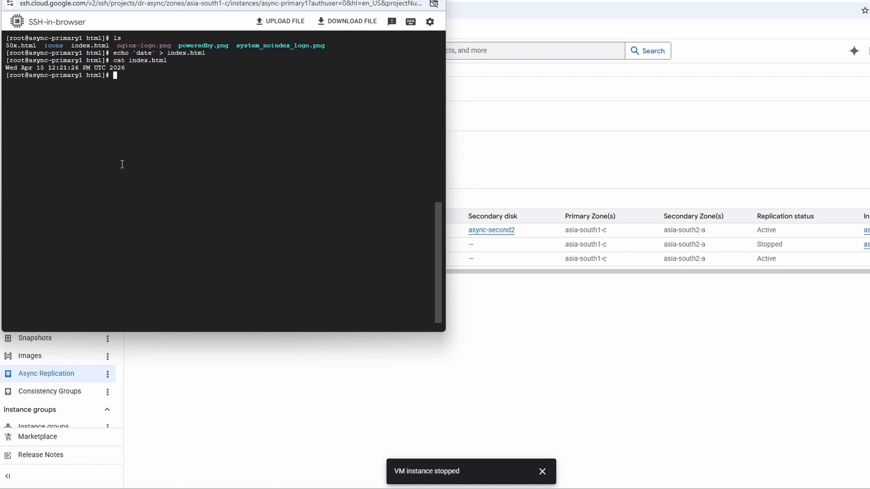
text(date)
key(Return)
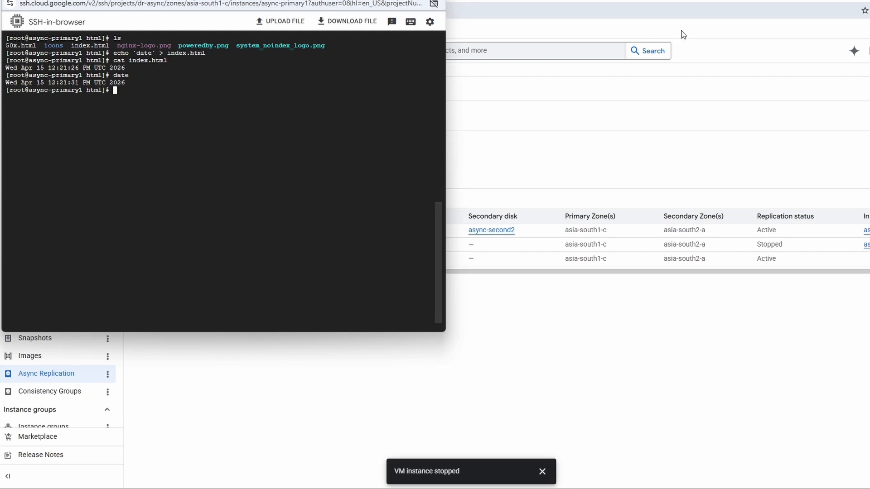
Close the disconnected async-vm2 SSH window and return to the Google Cloud console.
click(685, 1)
click(254, 453)
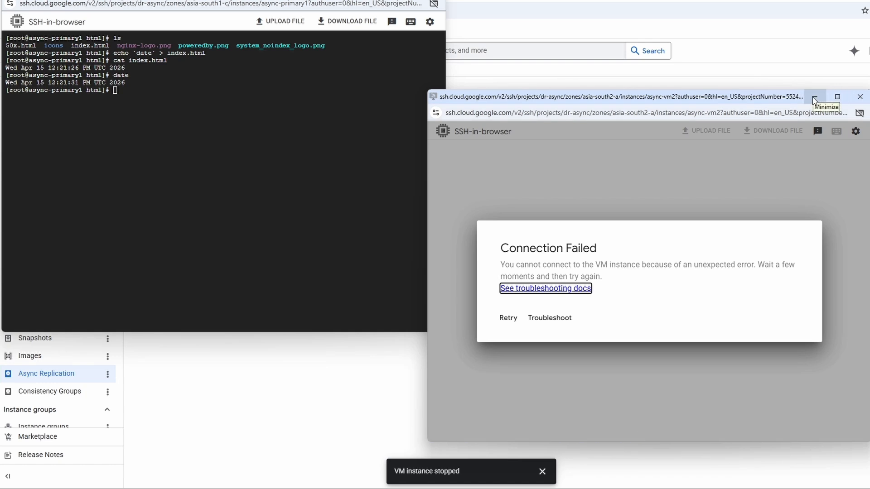
click(860, 97)
click(316, 399)
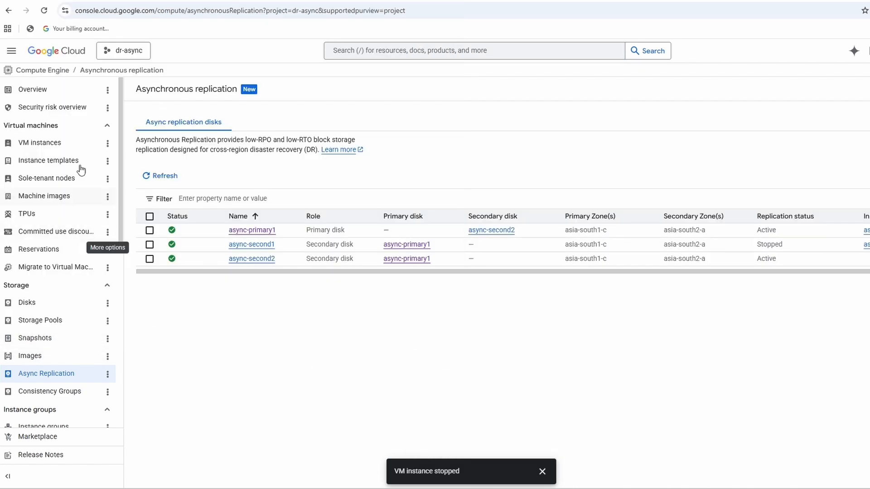
Open the stopped async-vm2 instance for editing and detach its boot disk async-second1.
click(50, 144)
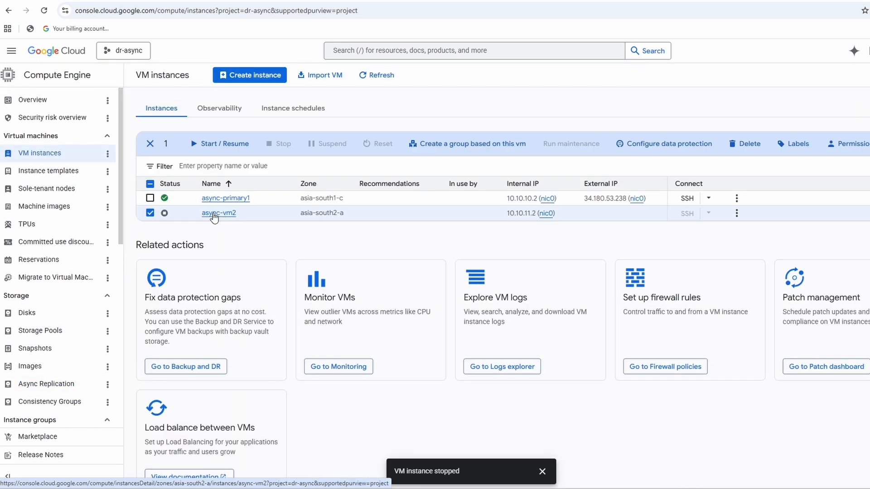
click(213, 217)
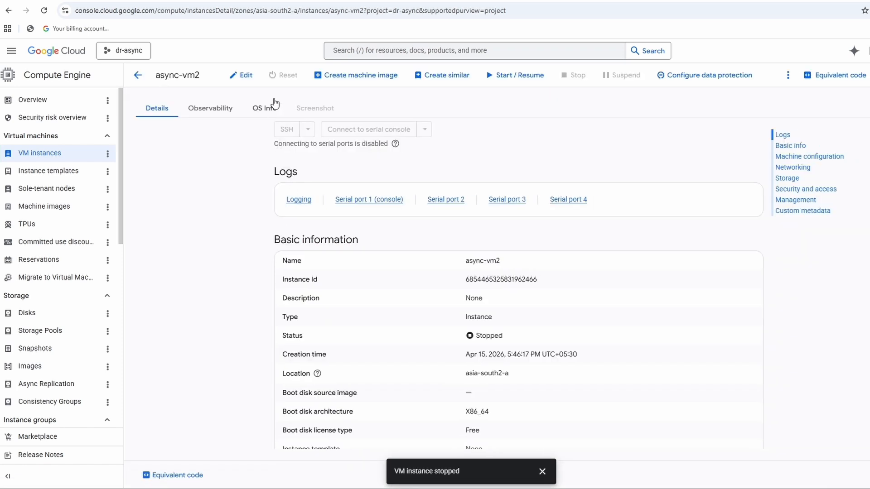
click(242, 77)
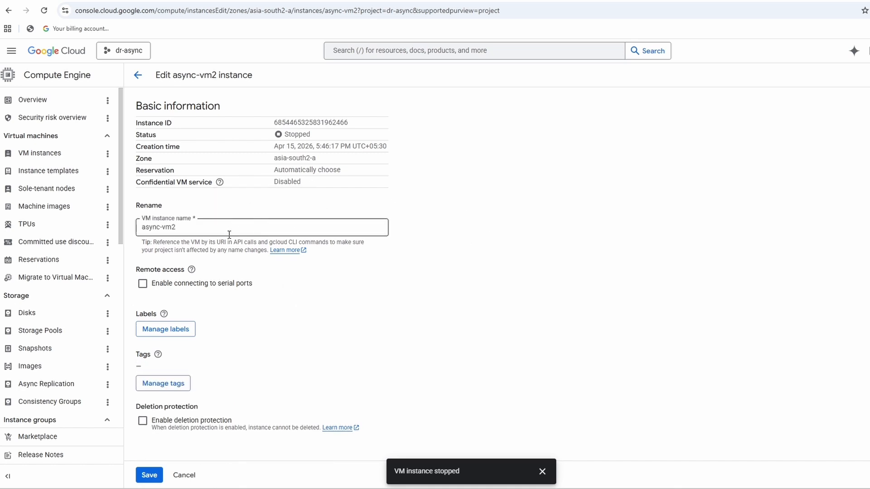
scroll(367, 304, down, 10)
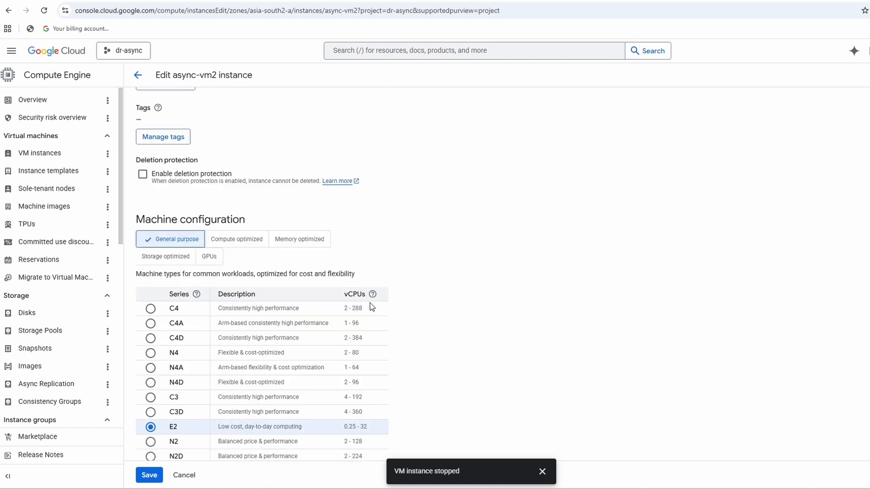
scroll(544, 312, down, 5)
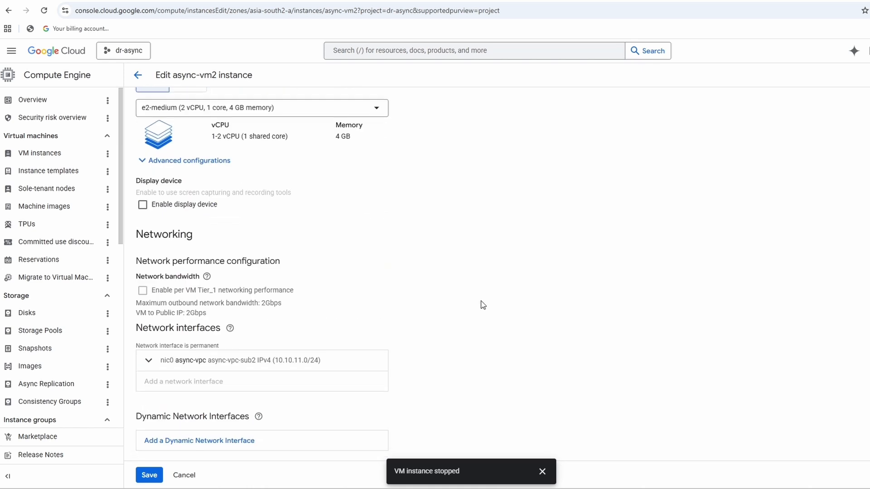
scroll(474, 301, up, 3)
scroll(474, 300, down, 10)
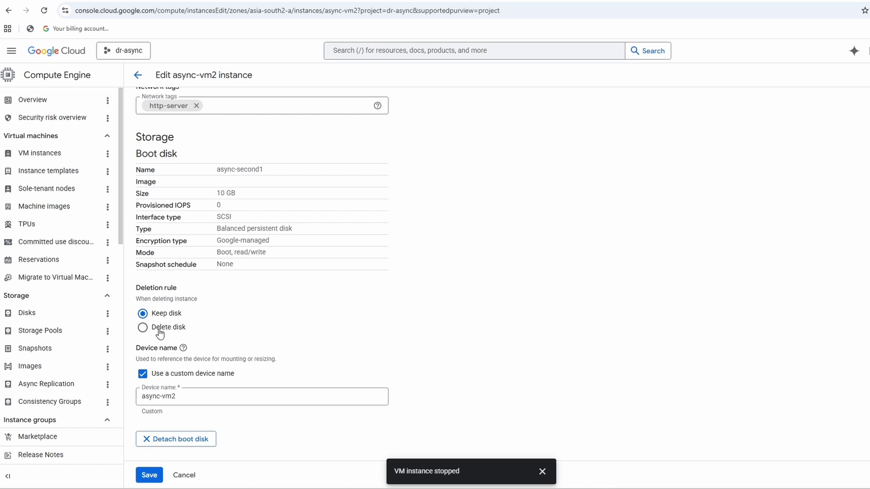
scroll(265, 367, down, 1)
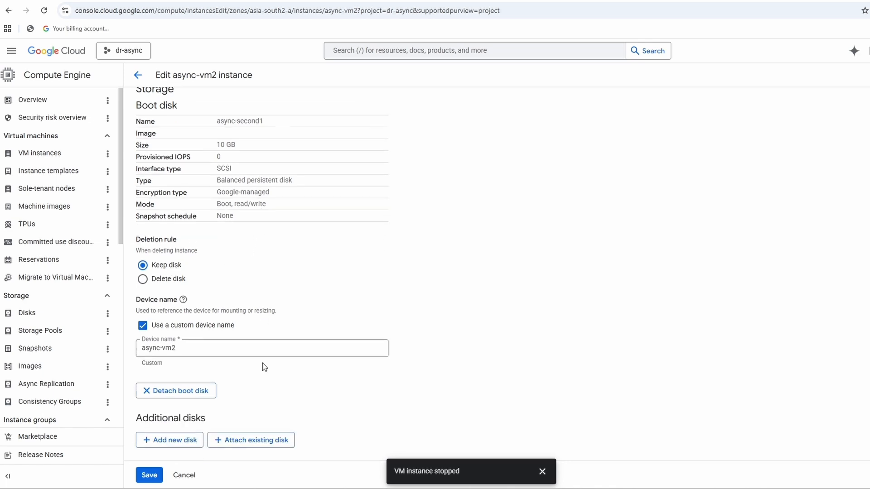
scroll(264, 367, down, 4)
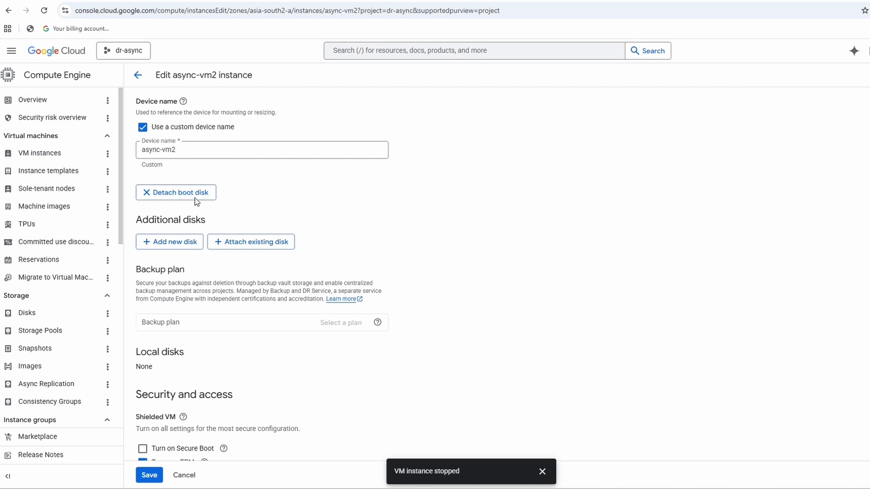
click(195, 200)
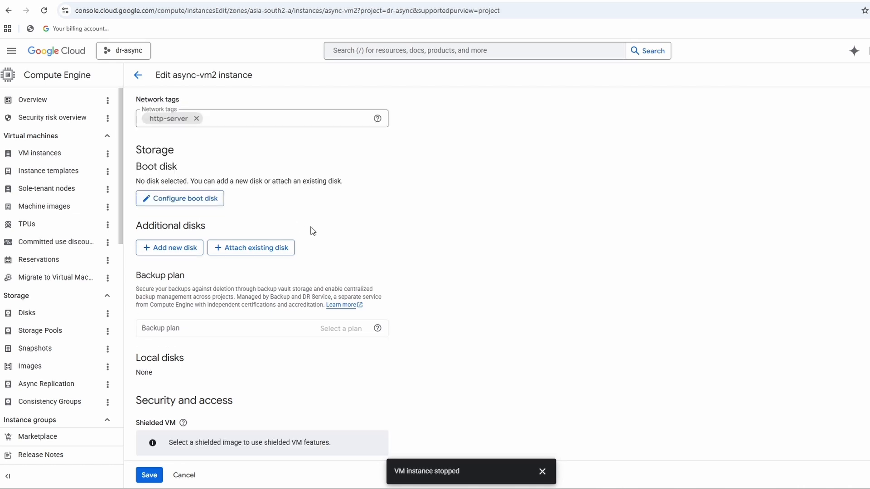
Configure a new boot disk for async-vm2, choosing async-second2 from the existing disks in asia-south2-a.
click(205, 207)
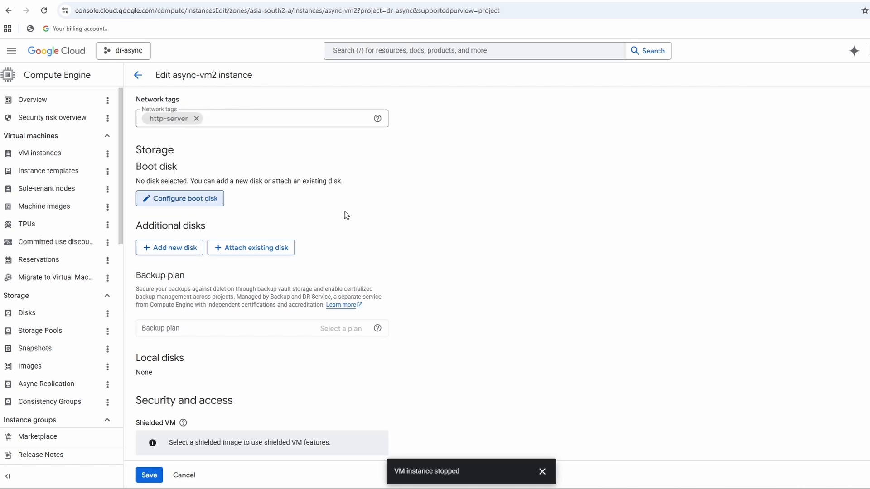
click(792, 113)
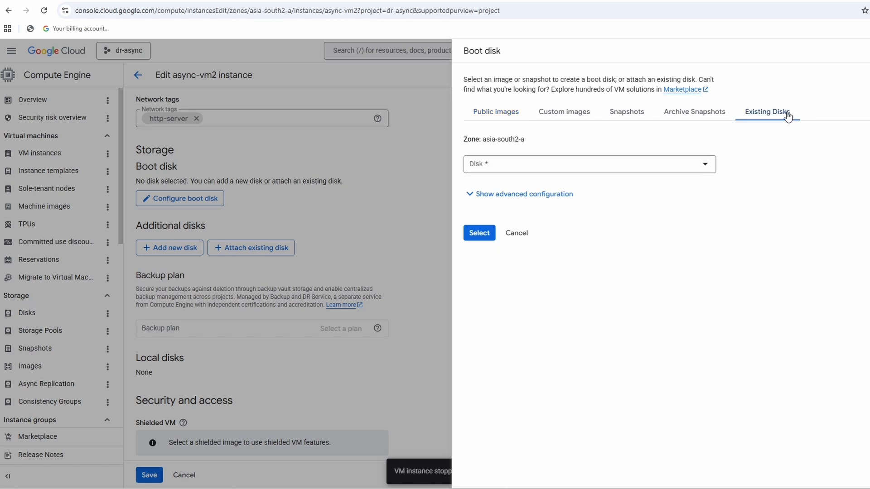
click(493, 164)
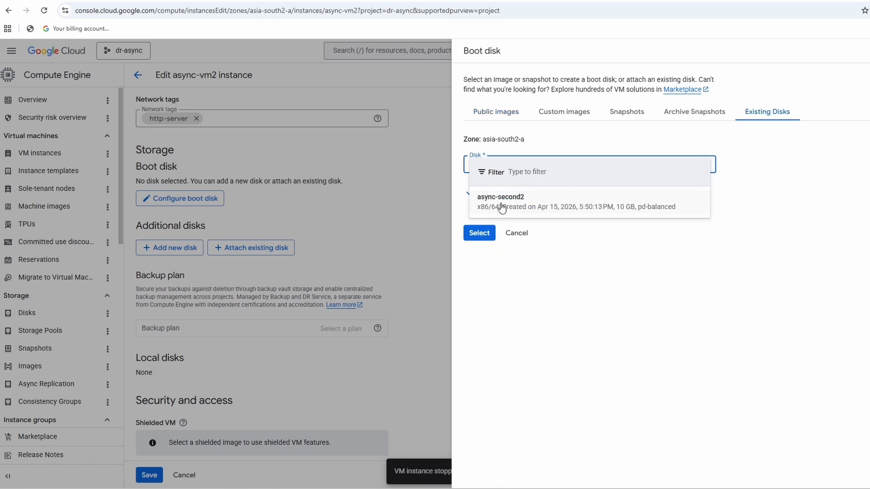
click(601, 207)
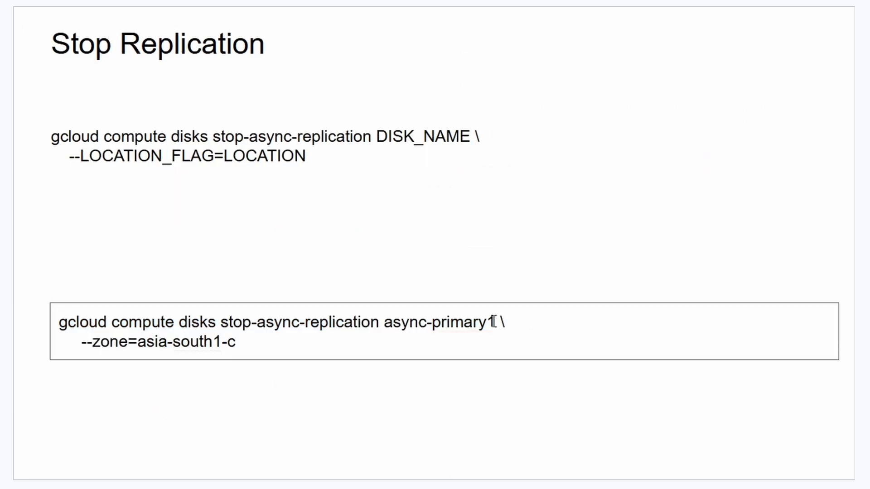
Copy the stop-async-replication command for async-primary1 in zone asia-south1-c from the slide and run it in Cloud Shell.
triple_click(470, 348)
key(ctrl+c)
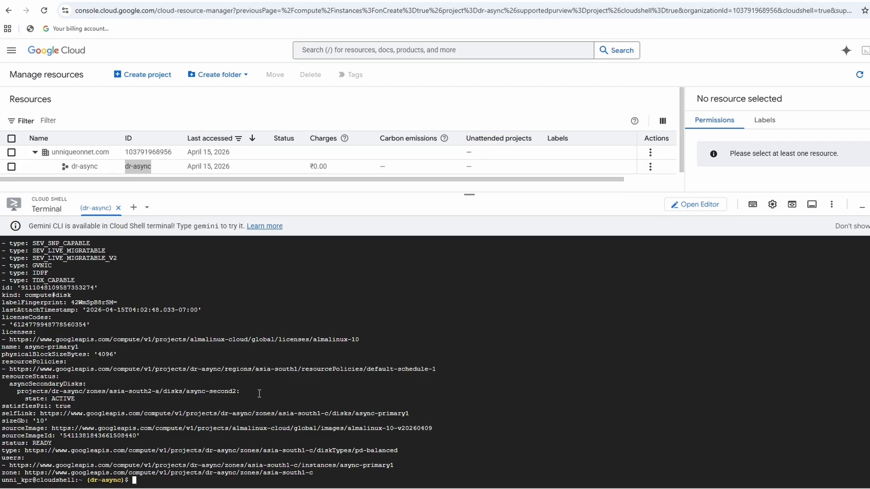
key(ctrl+l)
key(ctrl+v)
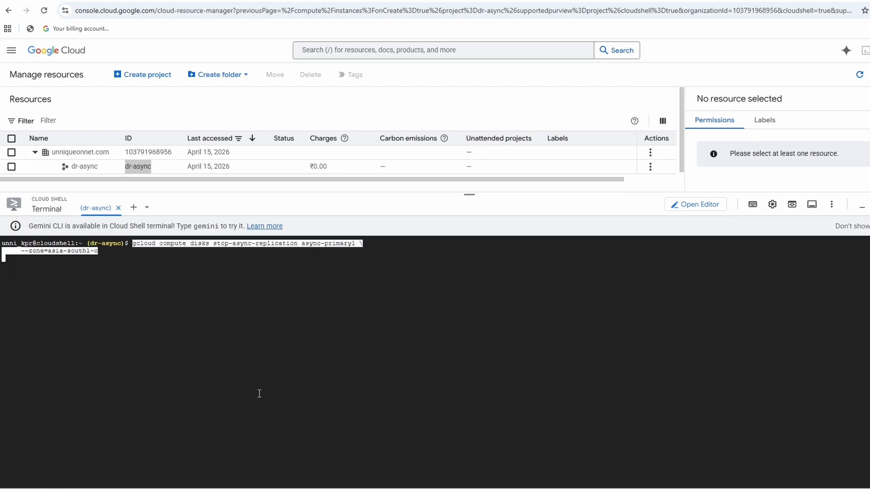
key(Return)
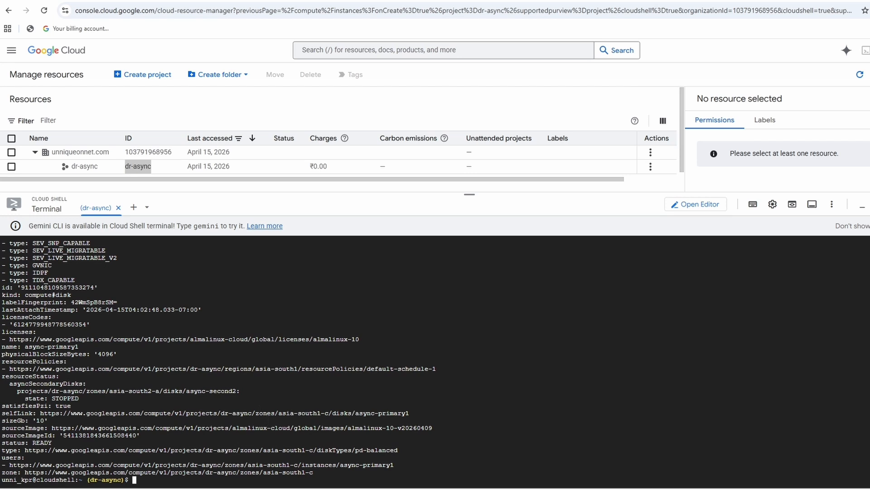
Return to the async-vm2 edit form, confirm async-second2 as the boot disk and save the instance.
click(281, 1)
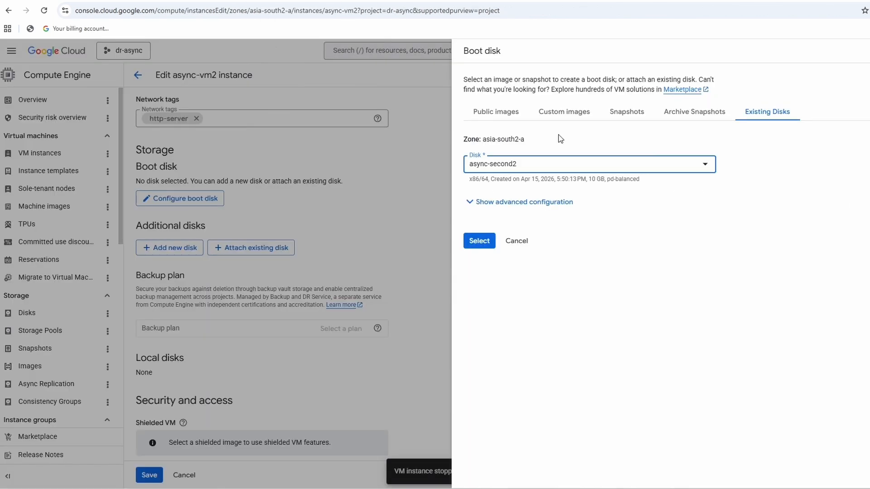
click(486, 245)
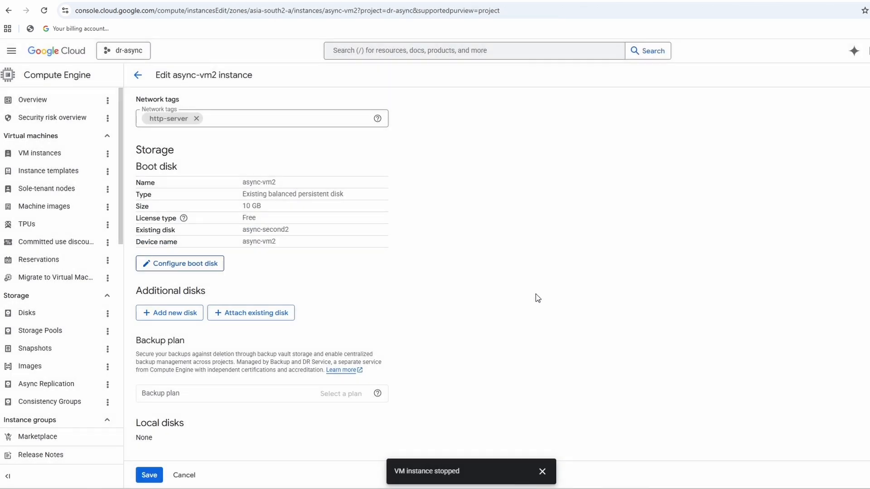
click(148, 477)
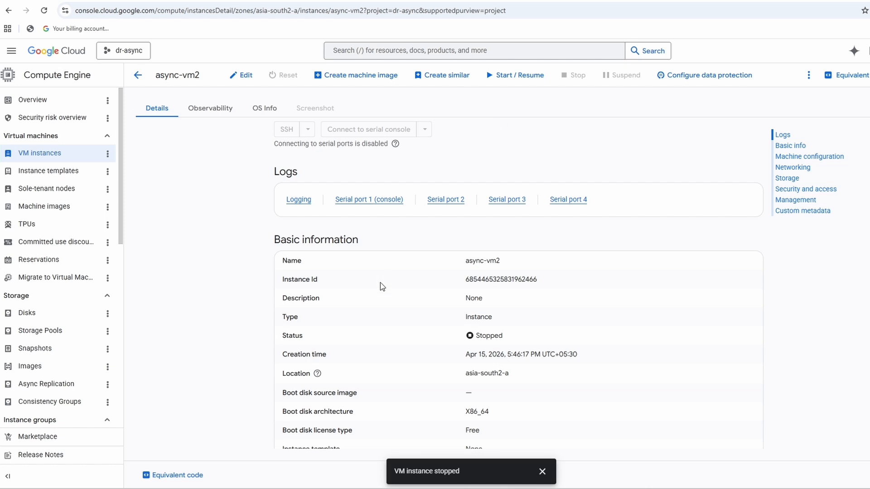
Start the async-vm2 instance and return to the VM instances list.
scroll(383, 299, down, 5)
scroll(394, 293, up, 5)
click(522, 76)
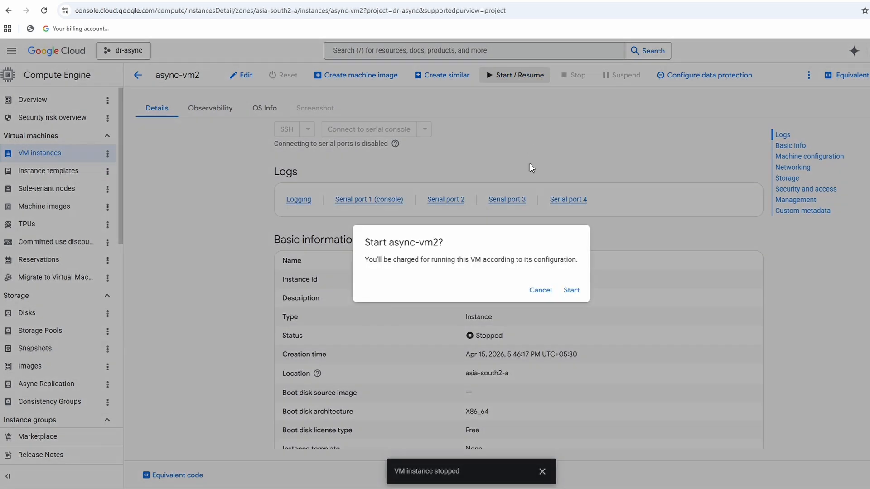
click(569, 291)
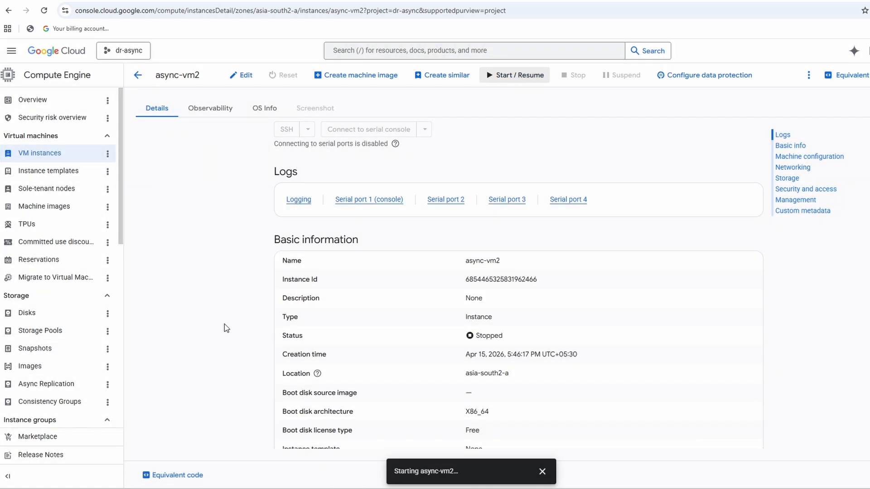
click(138, 75)
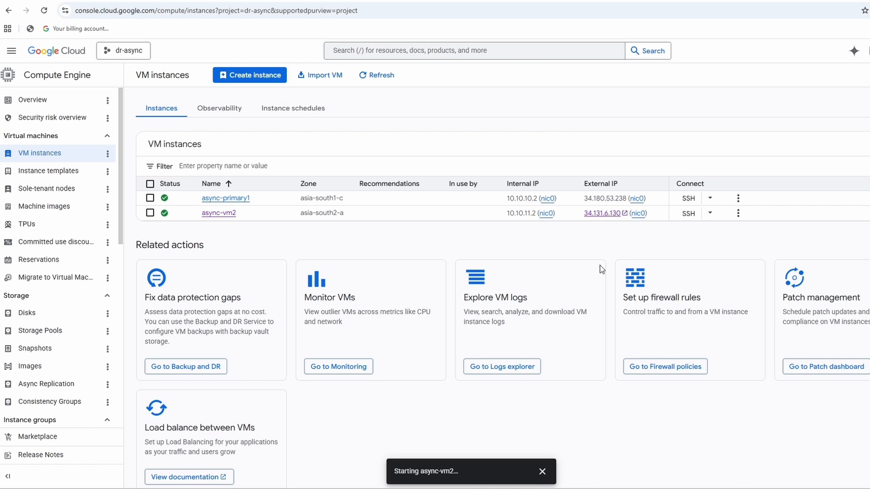
Reload the async-vm2 website at 34.131.6.130 to test it, and return to the VM instances list.
click(707, 0)
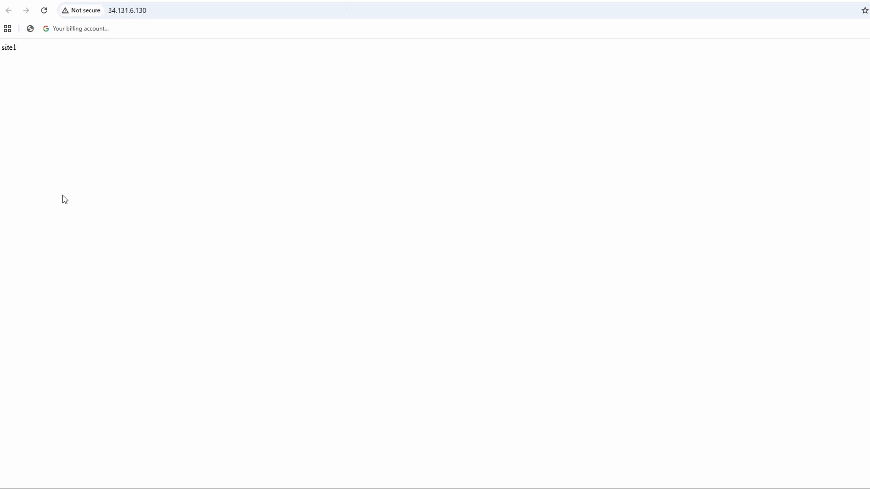
click(44, 11)
click(91, 1)
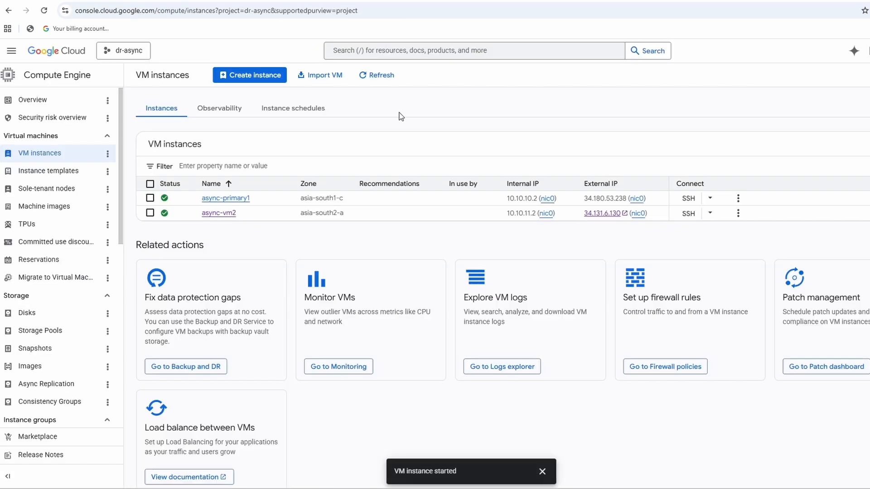
Open an authorized browser SSH session to async-vm2 and start the web server with sudo systemctl start nginx.
click(688, 213)
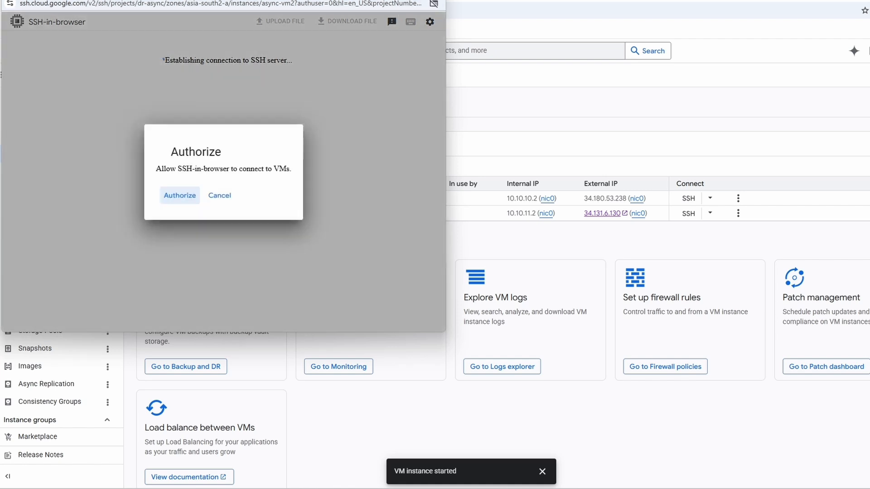
click(180, 195)
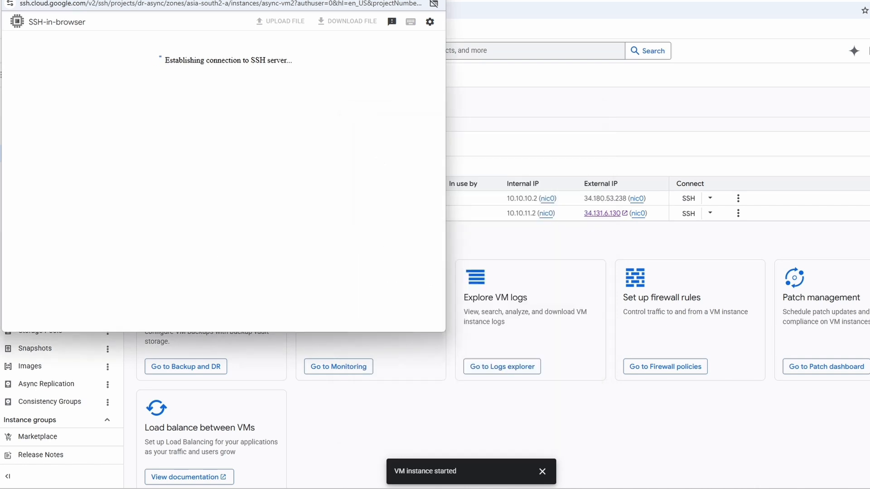
text(sudo systemc)
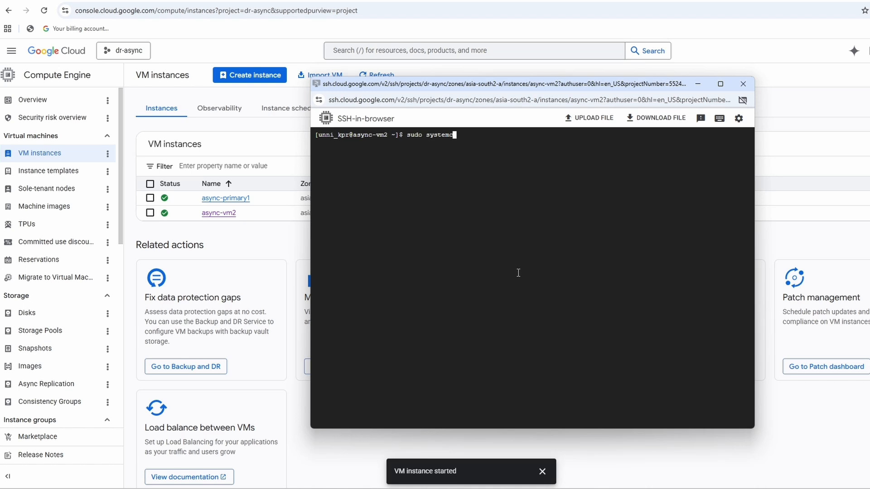
text(tl start nginx)
key(Return)
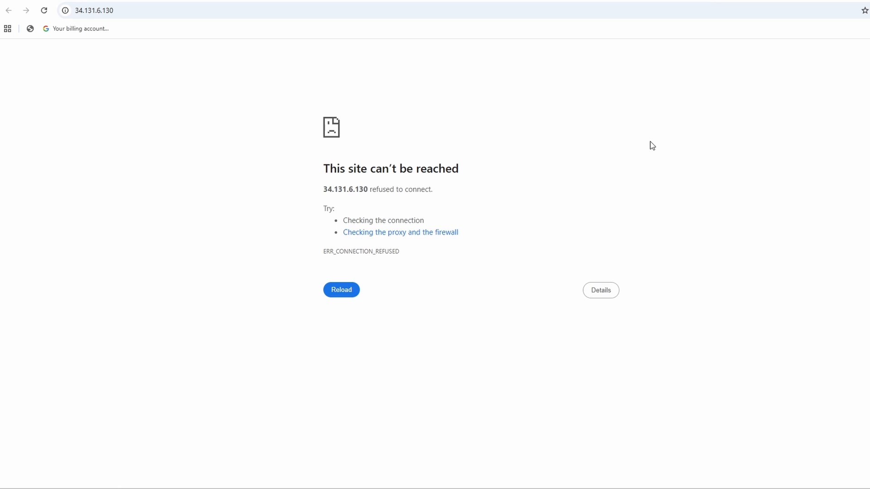
Reload the site at 34.131.6.130 and check the date text served from the replicated disk.
key(F5)
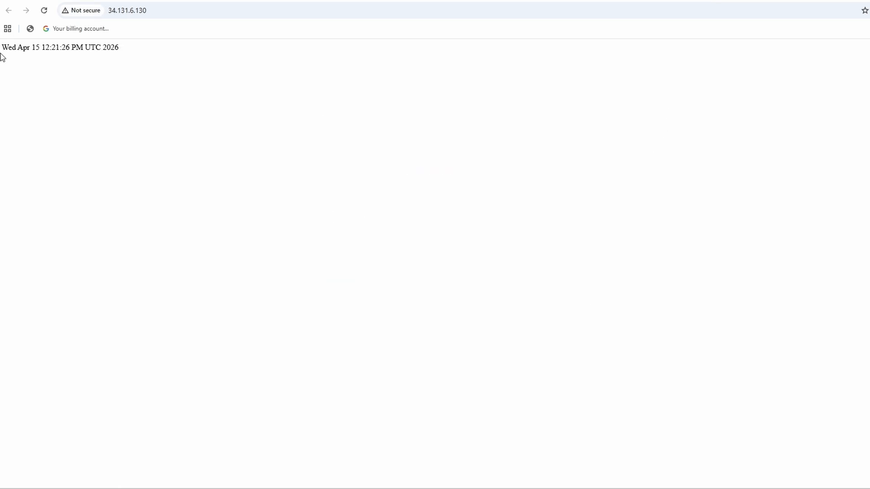
drag(1, 48, 124, 53)
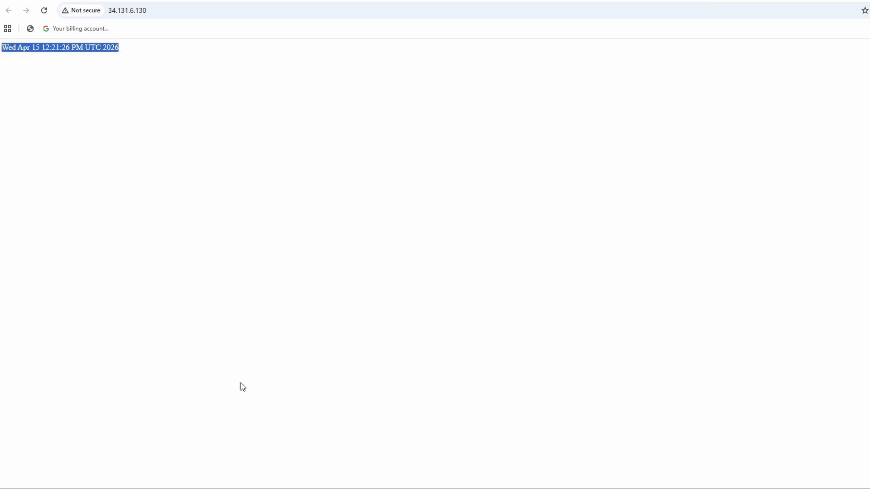
click(214, 310)
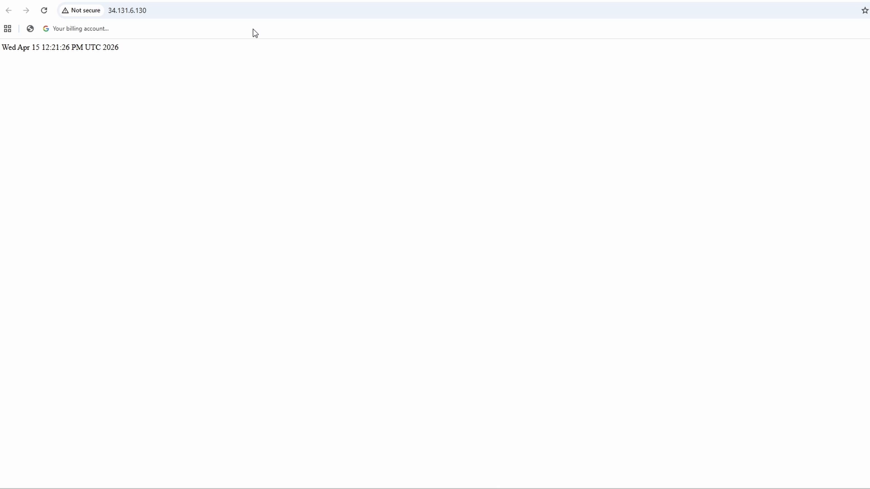
Switch to the Google Cloud locations page and limit the current regions on the map to APAC.
click(308, 1)
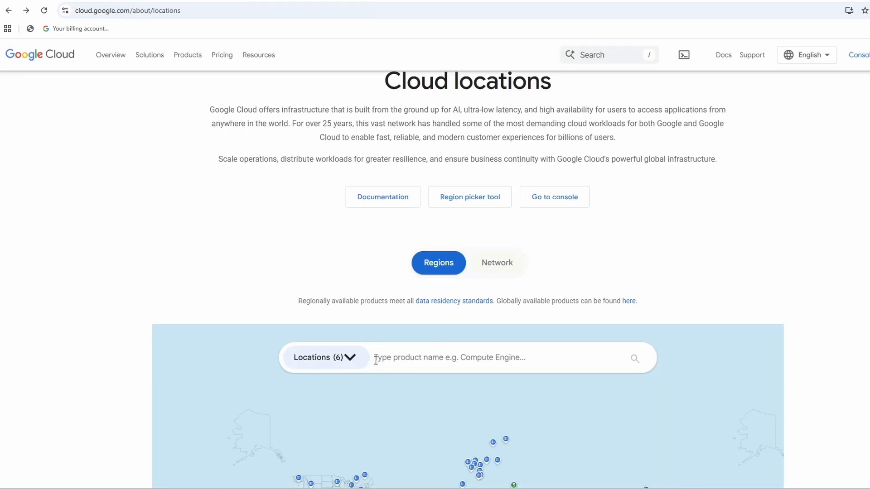
scroll(376, 360, down, 3)
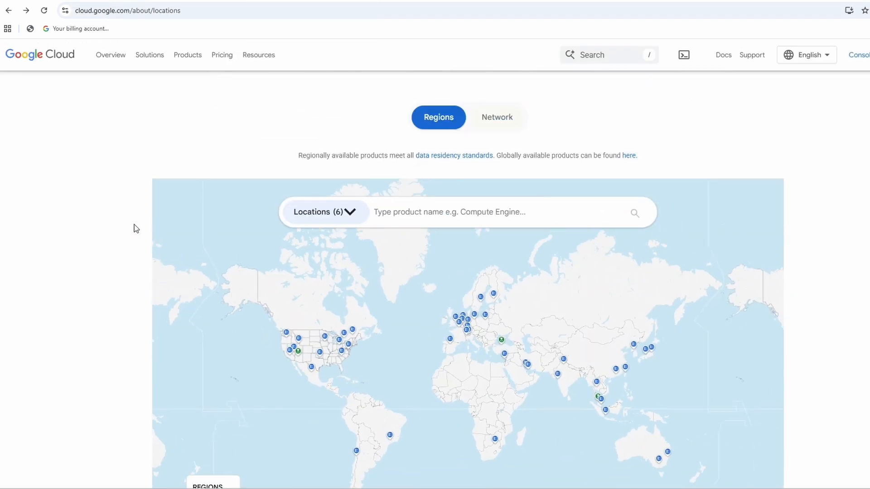
scroll(106, 254, down, 1)
click(350, 164)
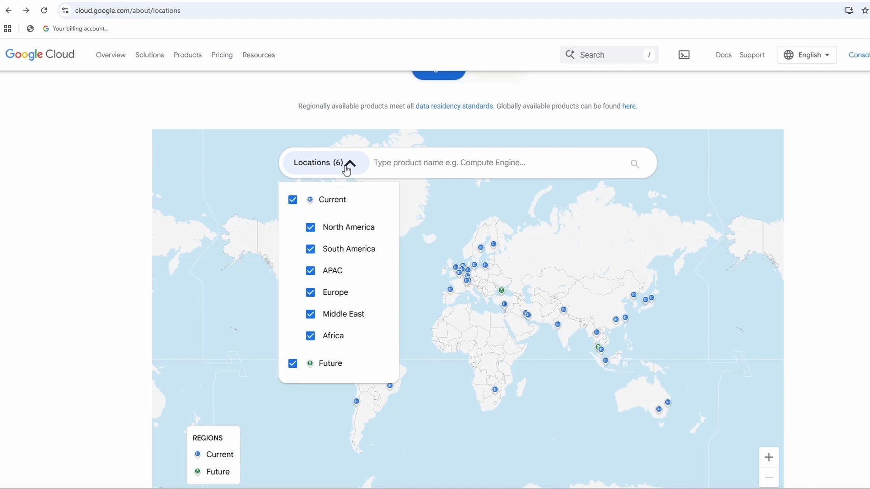
click(293, 200)
click(310, 271)
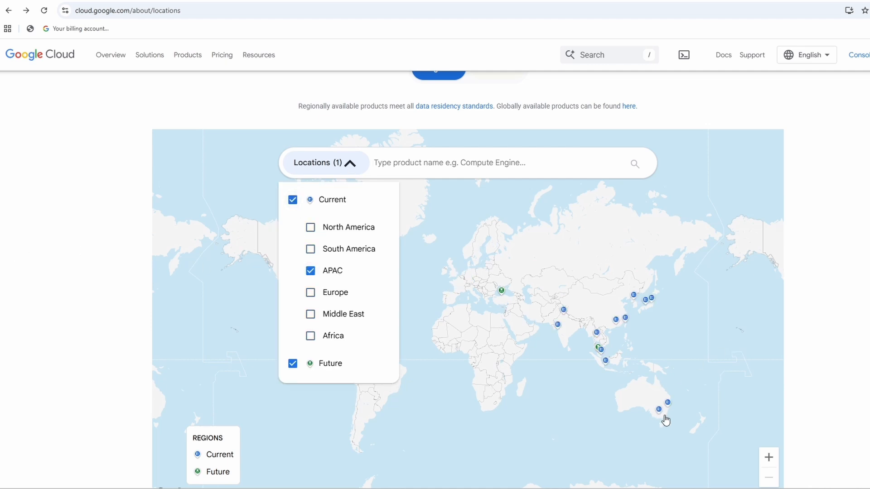
Examine the APAC region names on the map, open the asia-southeast1 details and highlight the region's name.
mouse_move(666, 402)
mouse_move(560, 326)
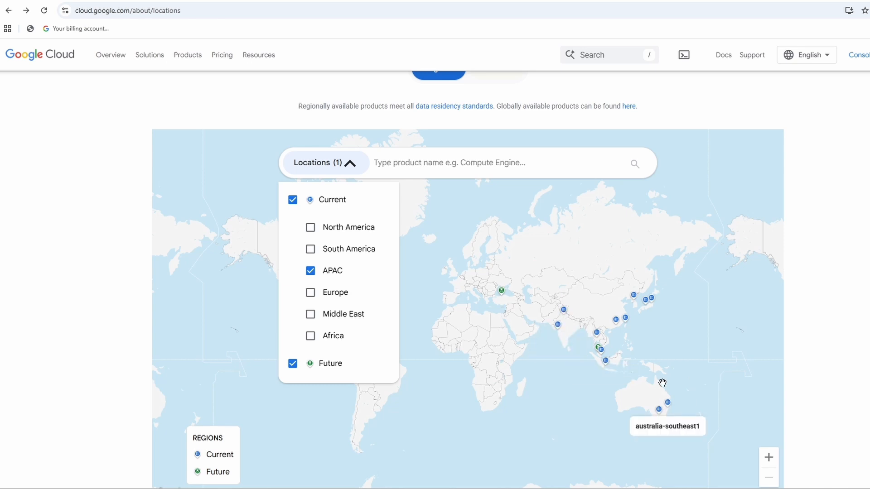
mouse_move(645, 304)
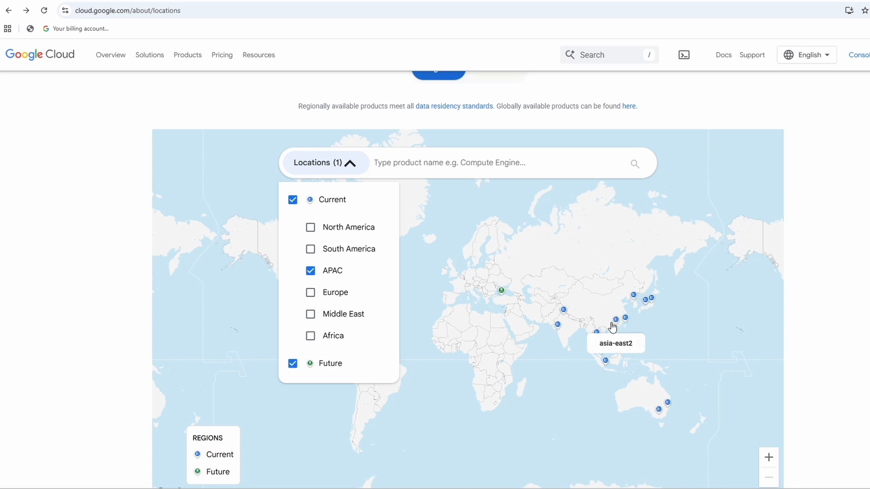
mouse_move(603, 362)
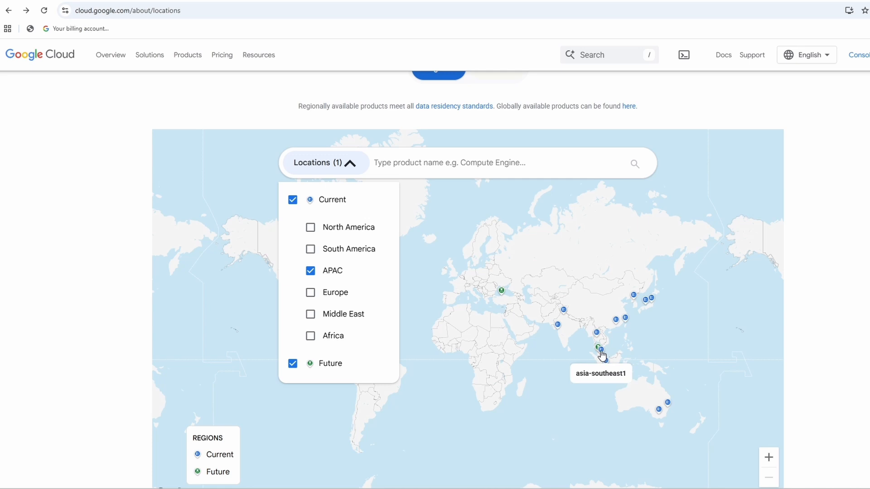
click(602, 354)
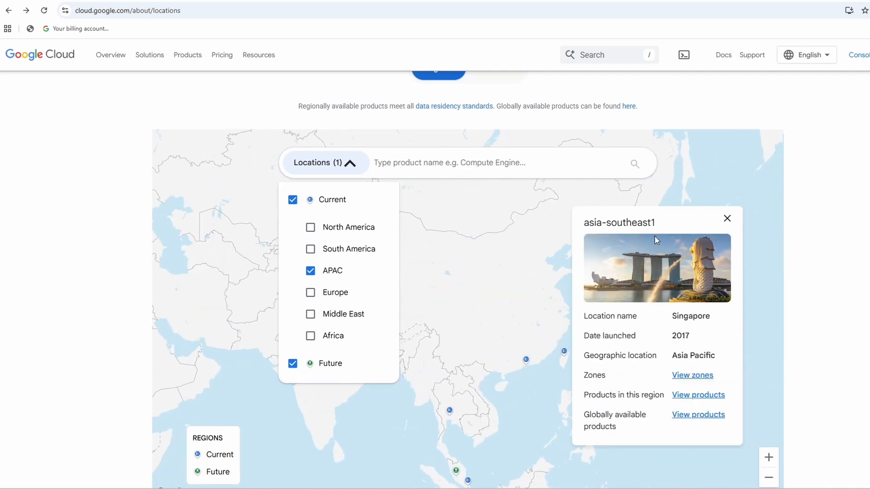
drag(667, 223, 581, 225)
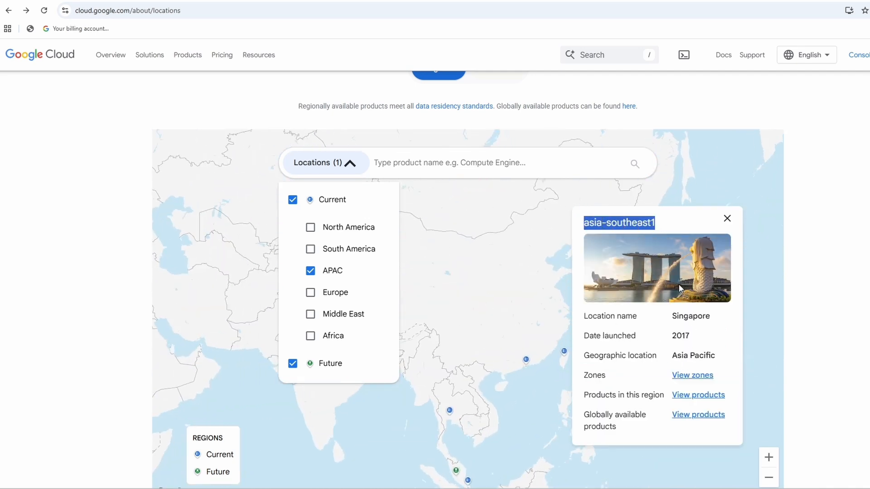